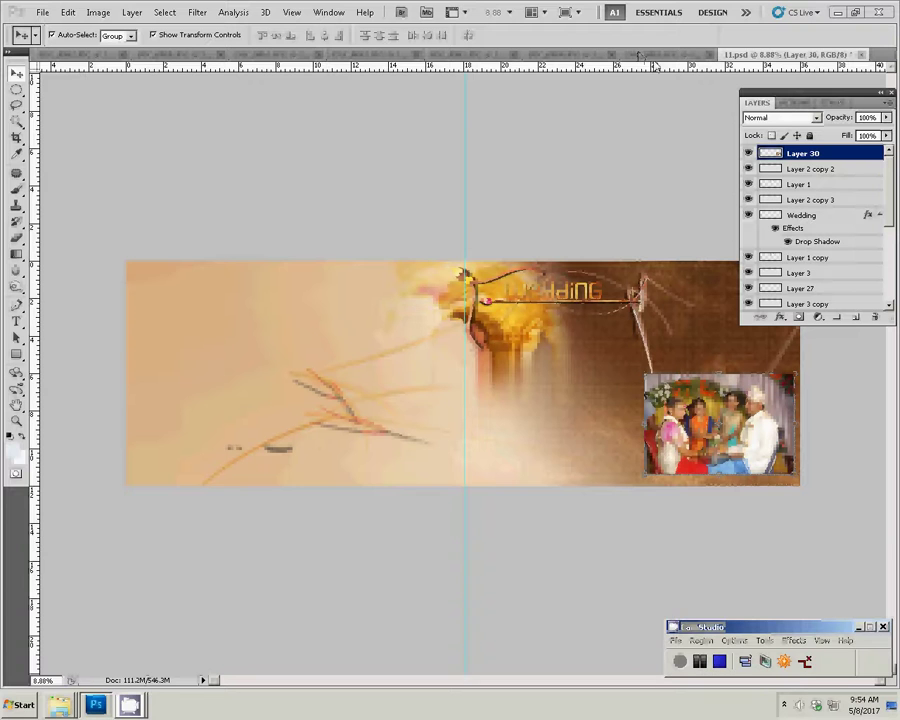
- Resize the DSC_0865.JPG photo to 8 inches wide
{"action": "left_click", "coordinate": [645, 55]}
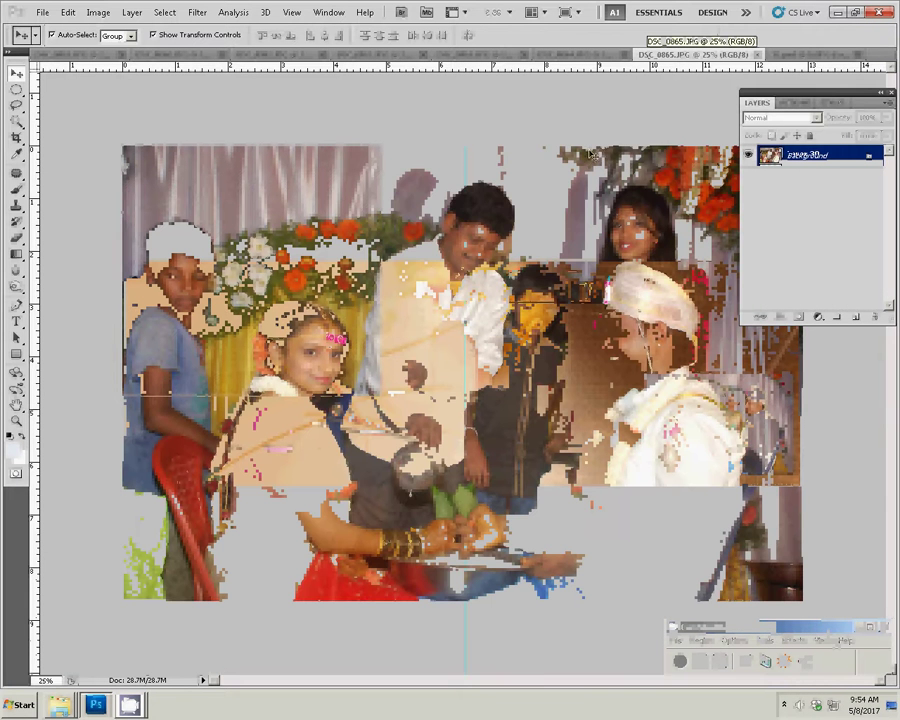
{"action": "key", "text": "ctrl+alt+i"}
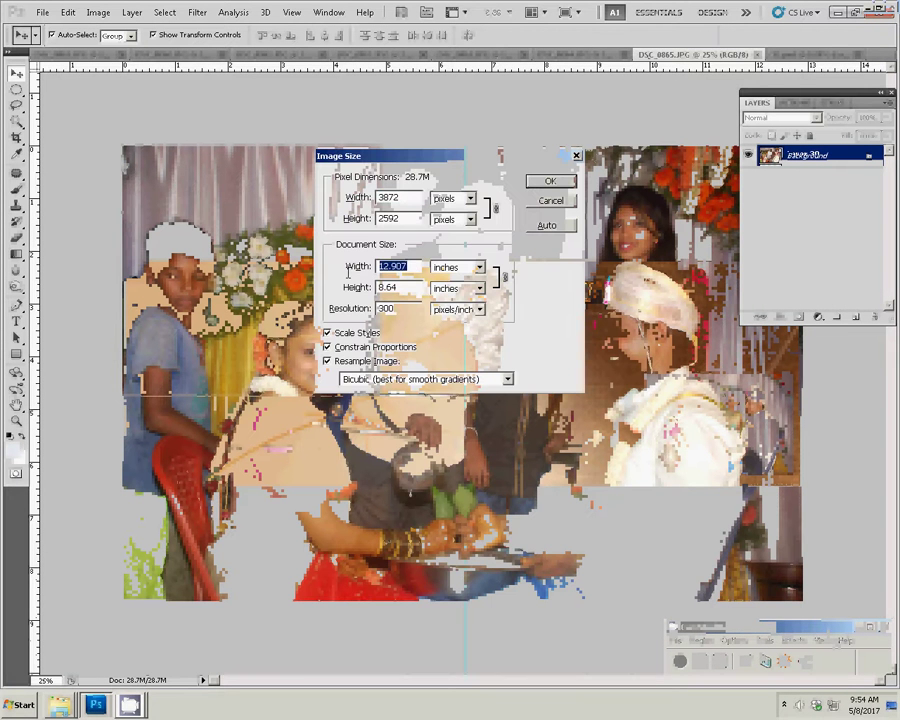
{"action": "type", "text": "8"}
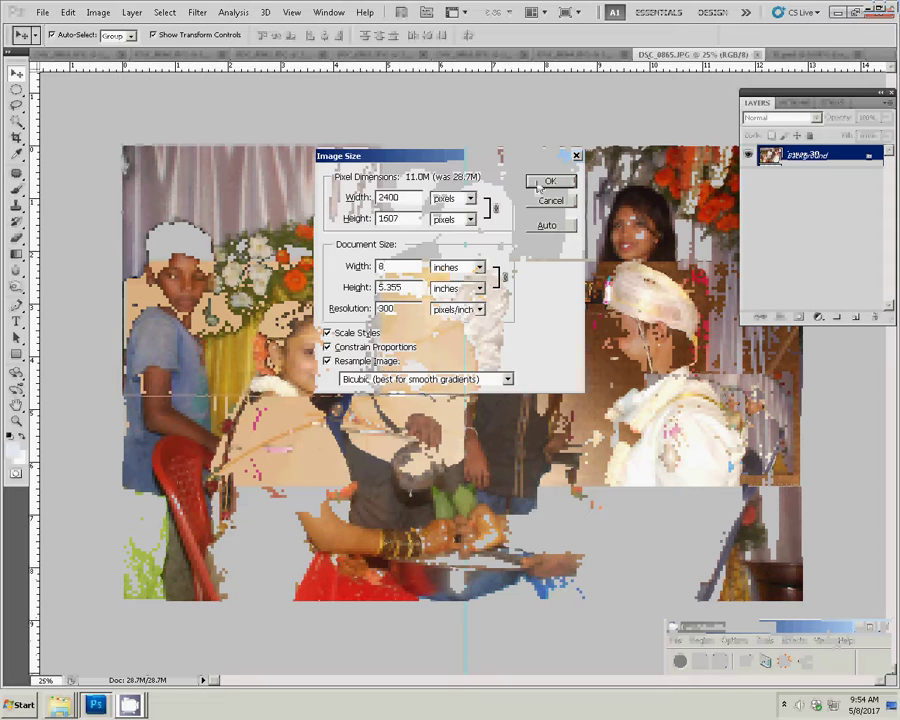
{"action": "key", "text": "Return"}
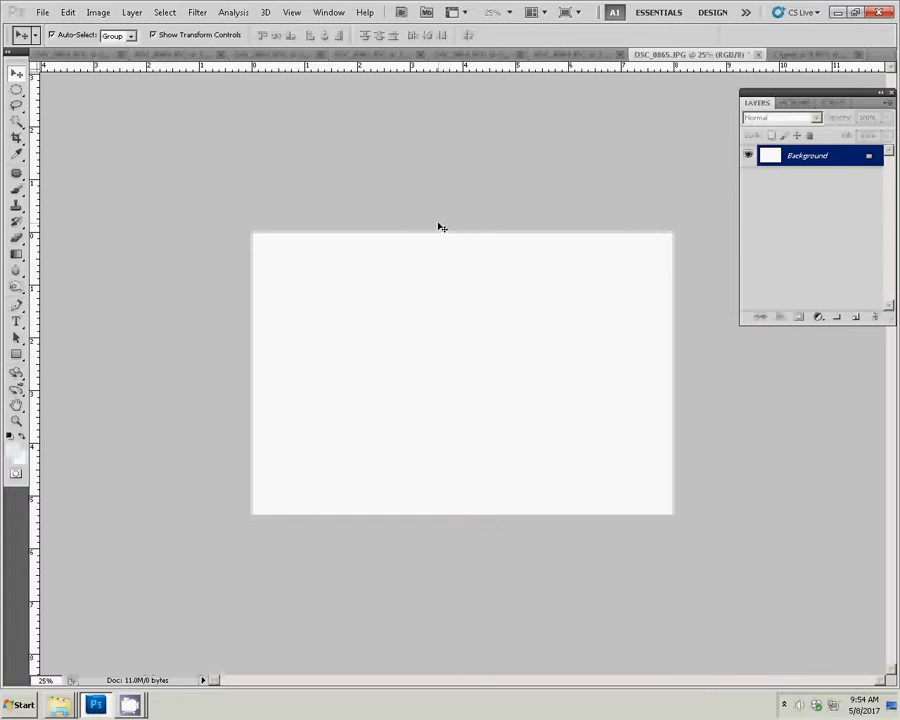
- Close DSC_0865 without saving and paste it into the upper-right slot of 11.psd
{"action": "left_click", "coordinate": [757, 54]}
{"action": "left_click", "coordinate": [453, 265]}
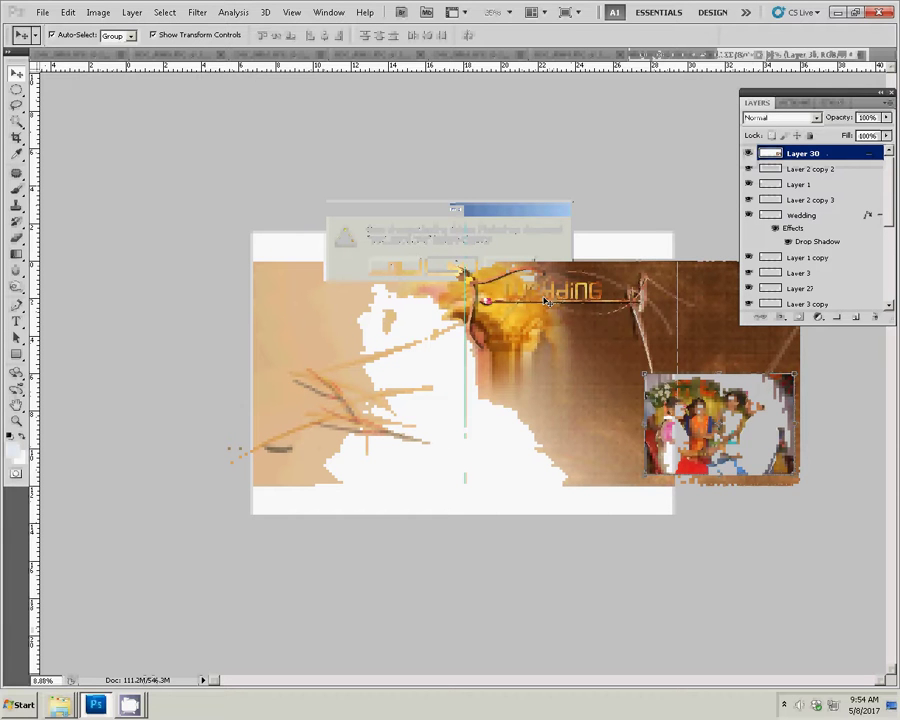
{"action": "key", "text": "ctrl+v"}
{"action": "key", "text": "ctrl+t"}
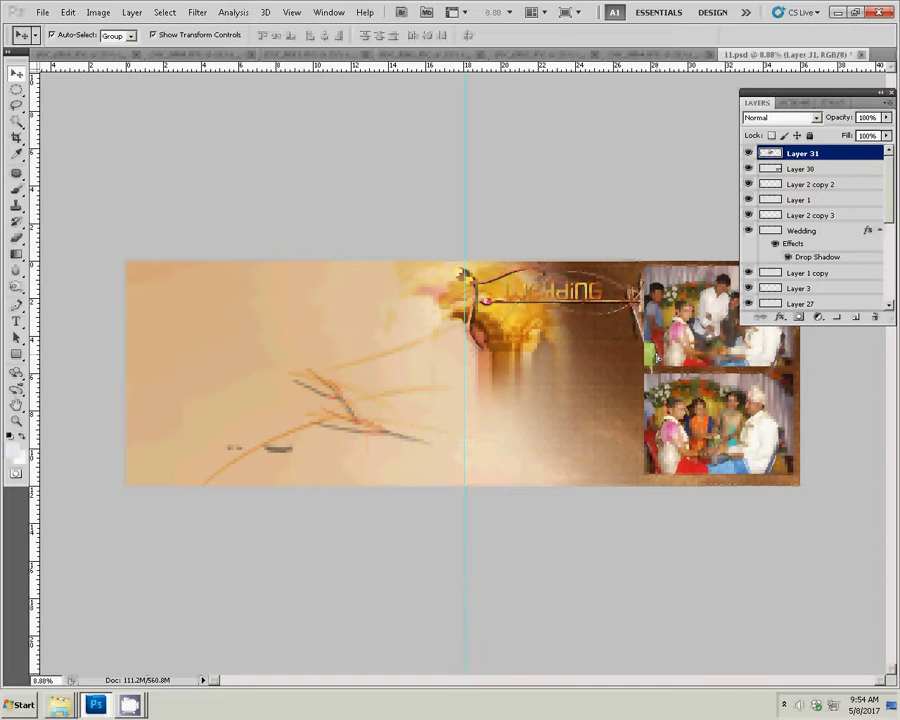
{"action": "left_click", "coordinate": [651, 54]}
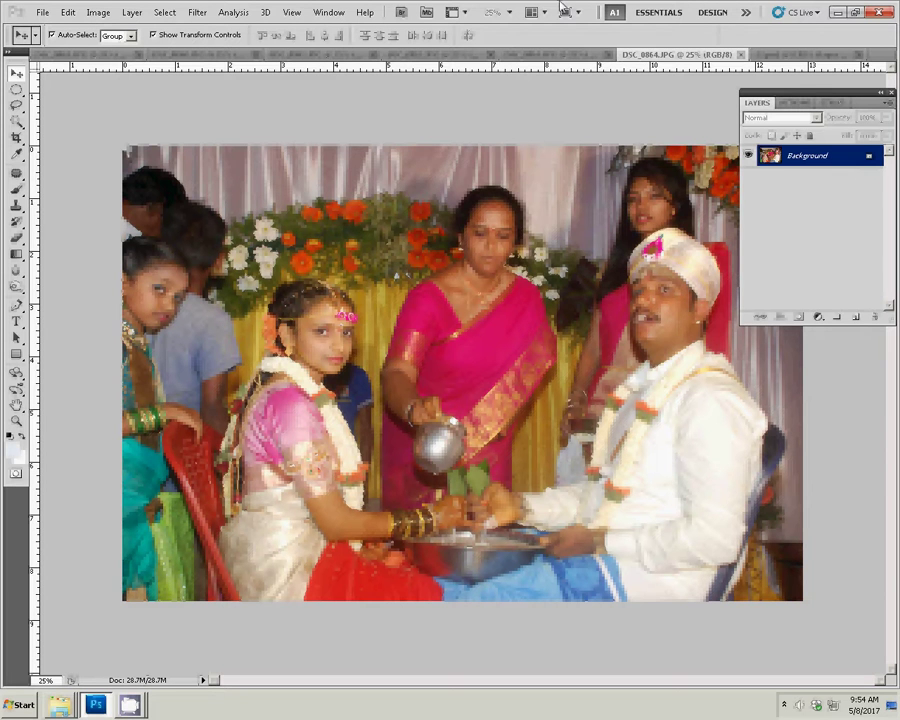
- Resize DSC_0864.JPG to 8 inches wide and cut the whole image
{"action": "key", "text": "ctrl+alt+i"}
{"action": "double_click", "coordinate": [395, 266]}
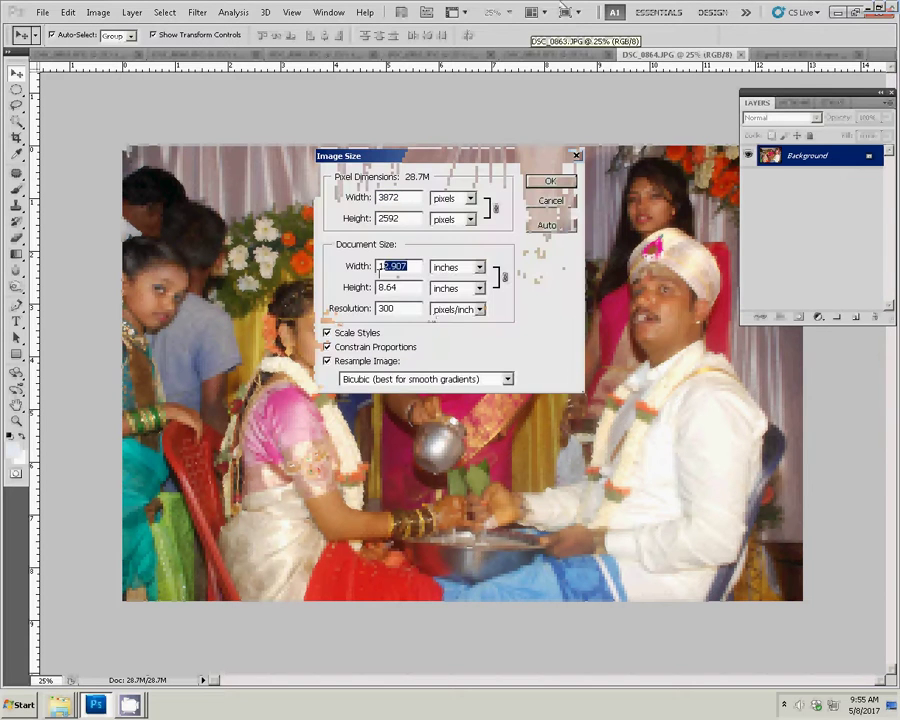
{"action": "type", "text": "8"}
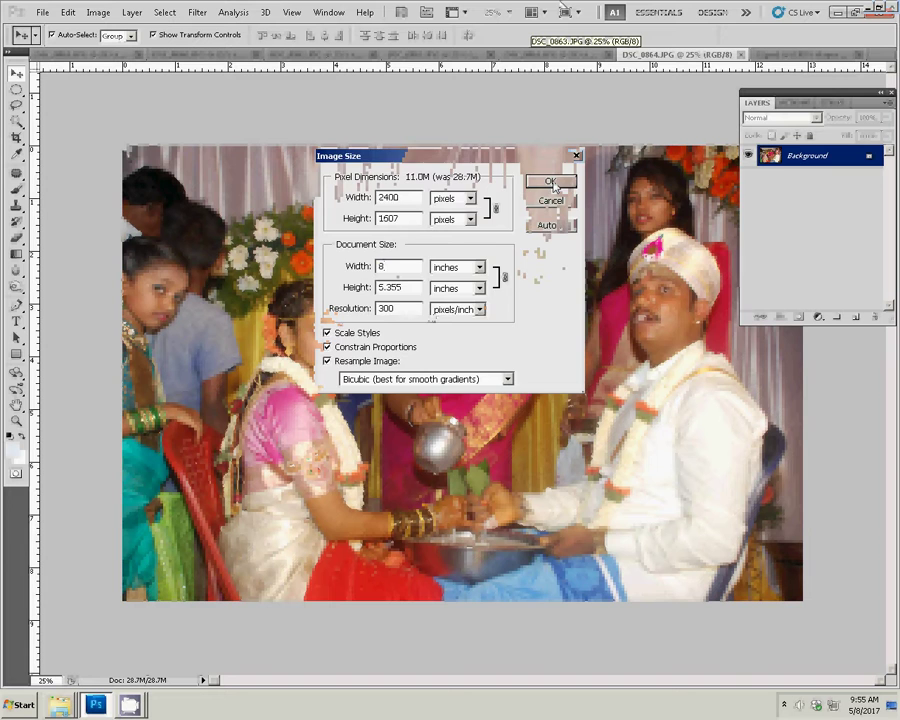
{"action": "key", "text": "Return"}
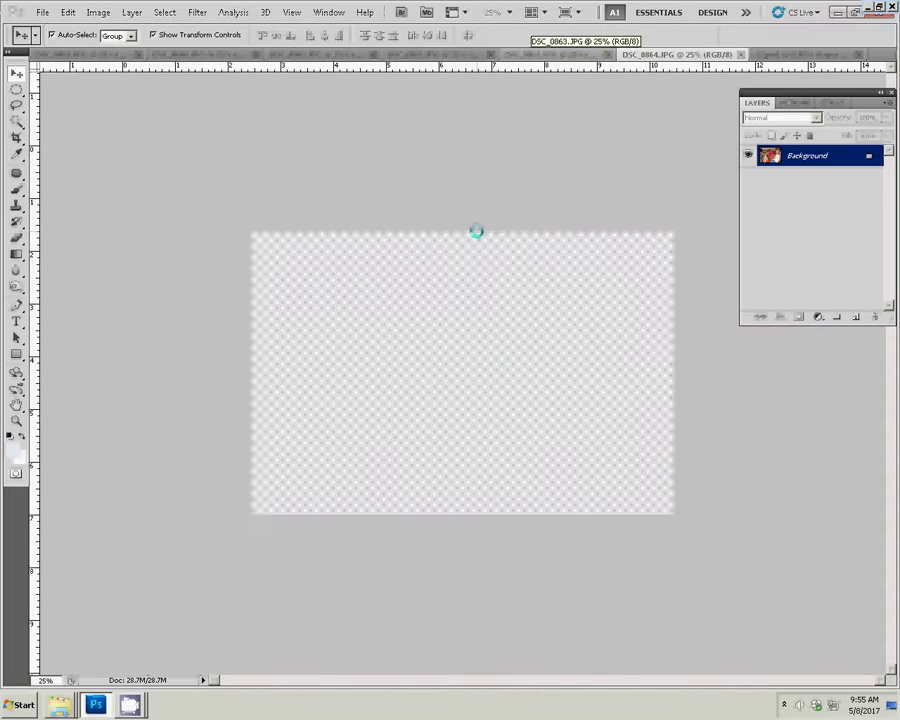
{"action": "key", "text": "ctrl+a"}
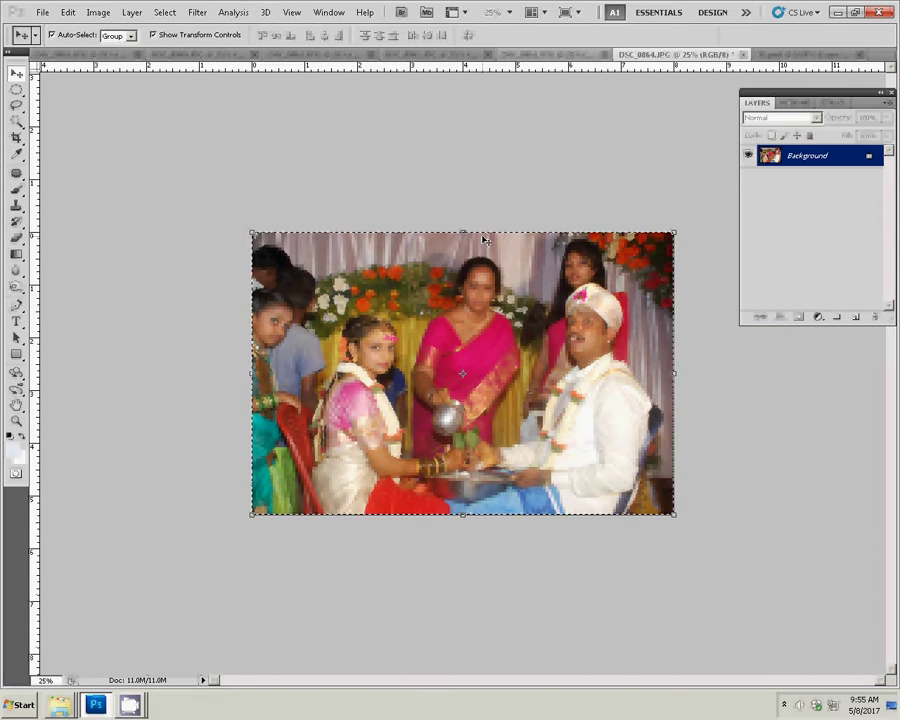
{"action": "key", "text": "Delete"}
- Close DSC_0864 without saving and fit it as Layer 32 in the upper centre-right slot
{"action": "key", "text": "ctrl+w"}
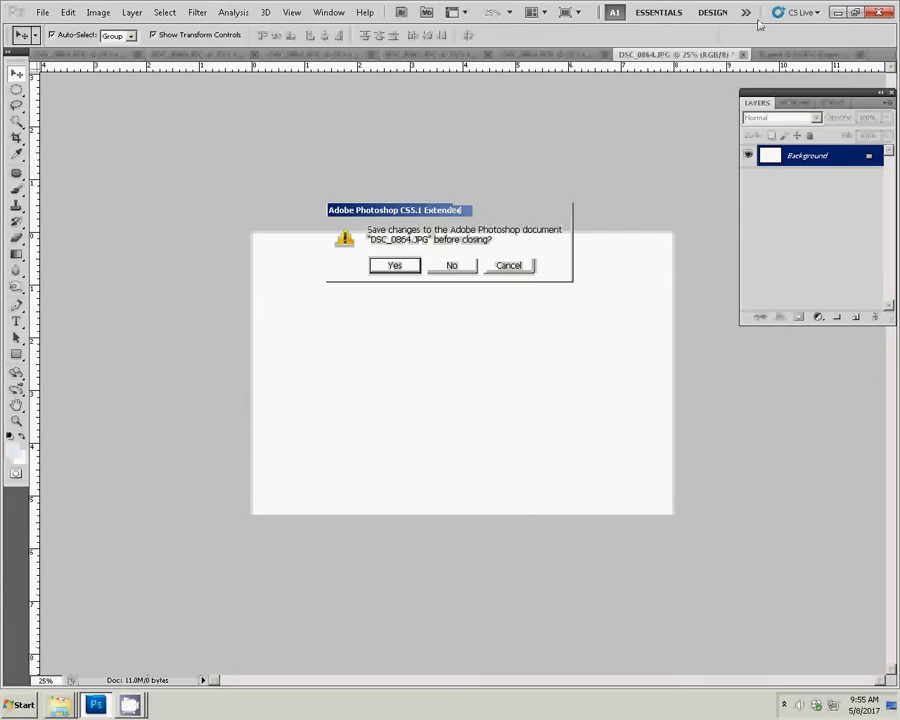
{"action": "left_click", "coordinate": [452, 266]}
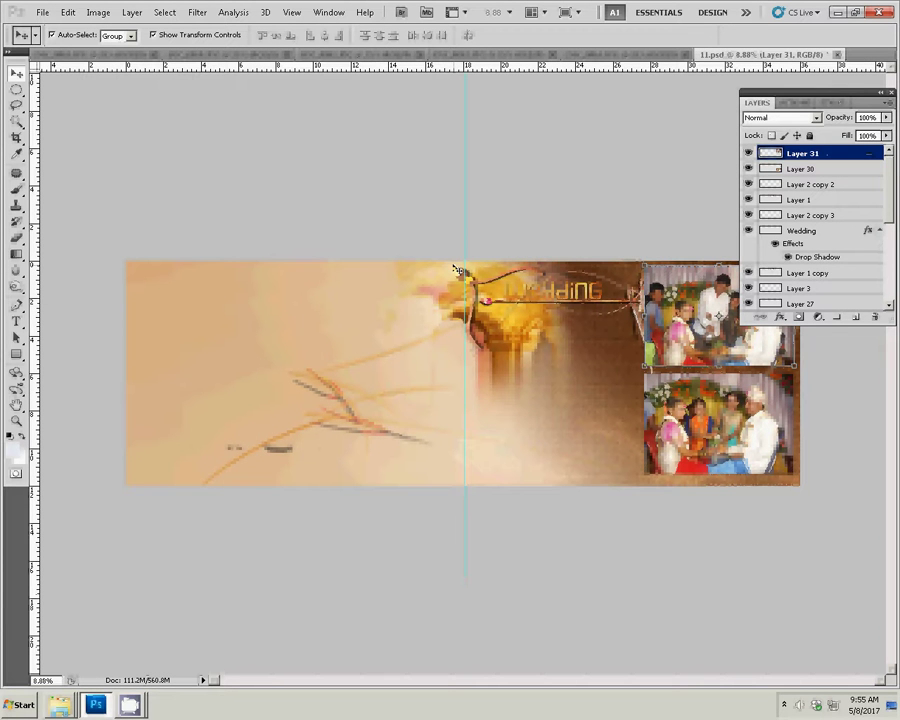
{"action": "key", "text": "ctrl+v"}
{"action": "left_click_drag", "start_coordinate": [405, 409], "coordinate": [502, 357]}
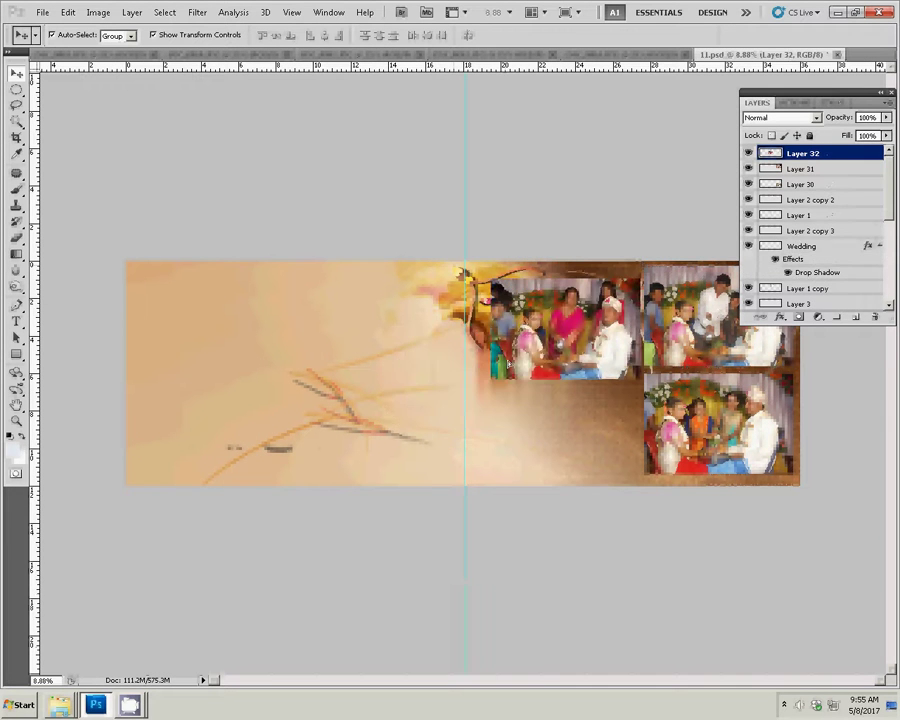
{"action": "key", "text": "ctrl+t"}
{"action": "left_click_drag", "start_coordinate": [640, 380], "coordinate": [634, 370]}
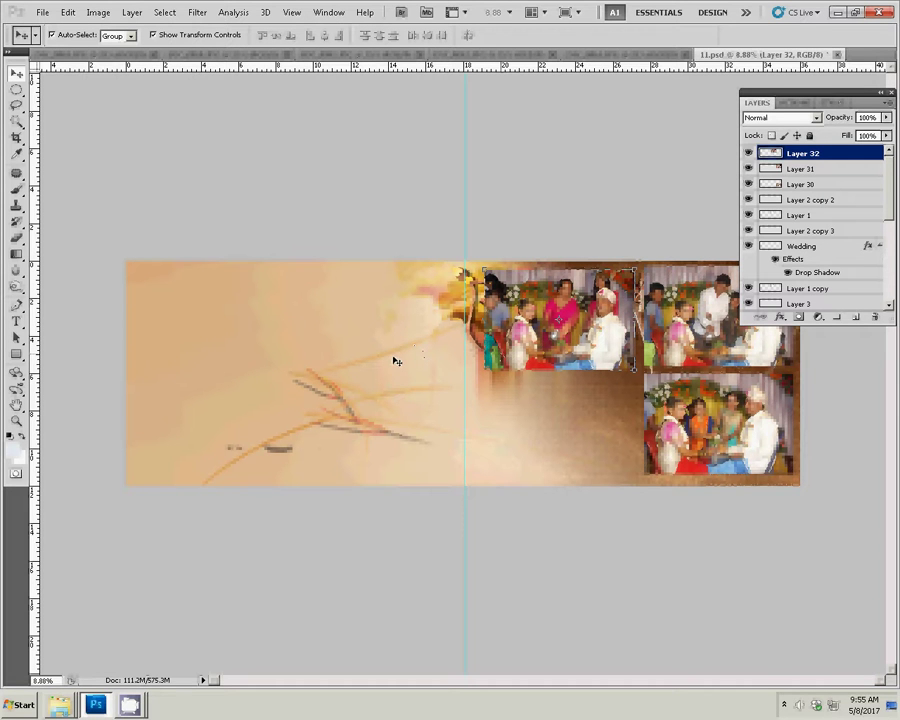
- Resize the DSC_0863.JPG photo to 8 inches wide
{"action": "key", "text": "ctrl+shift+Tab"}
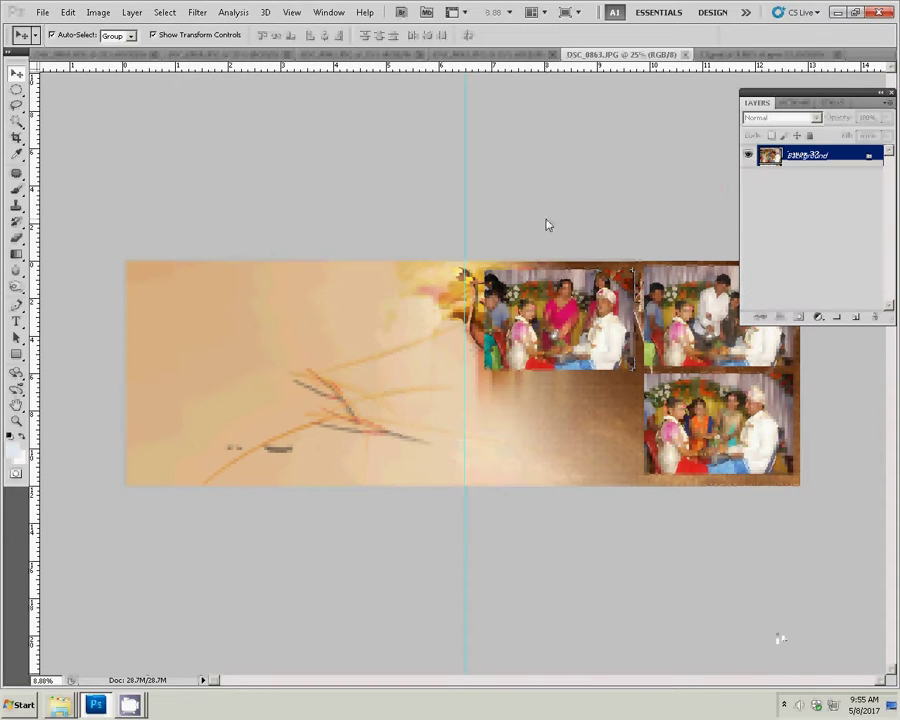
{"action": "key", "text": "ctrl+alt+i"}
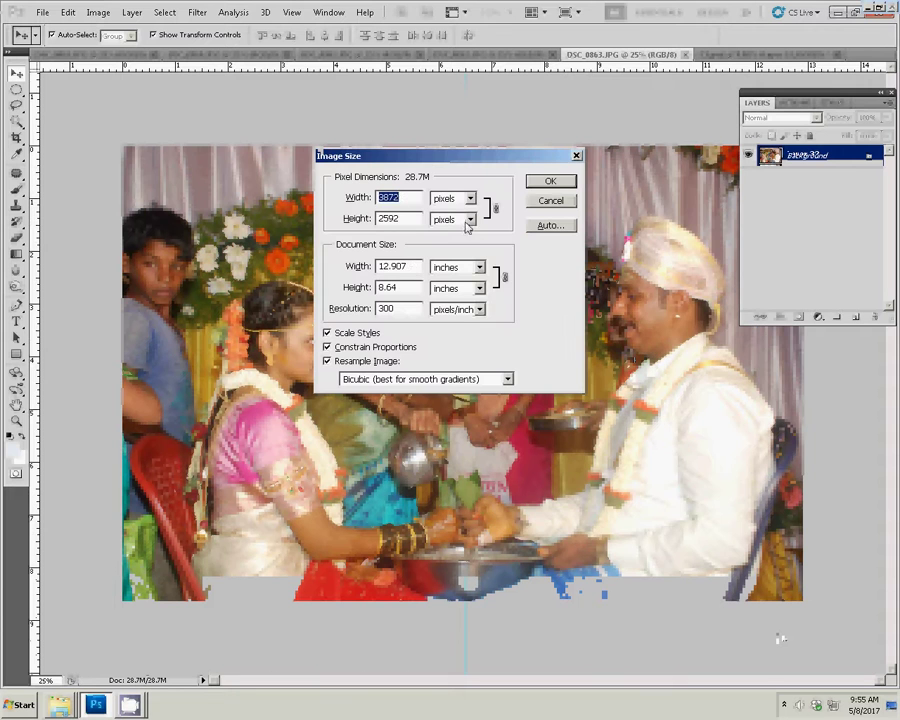
{"action": "key", "text": "Tab"}
{"action": "key", "text": "Tab"}
{"action": "type", "text": "8"}
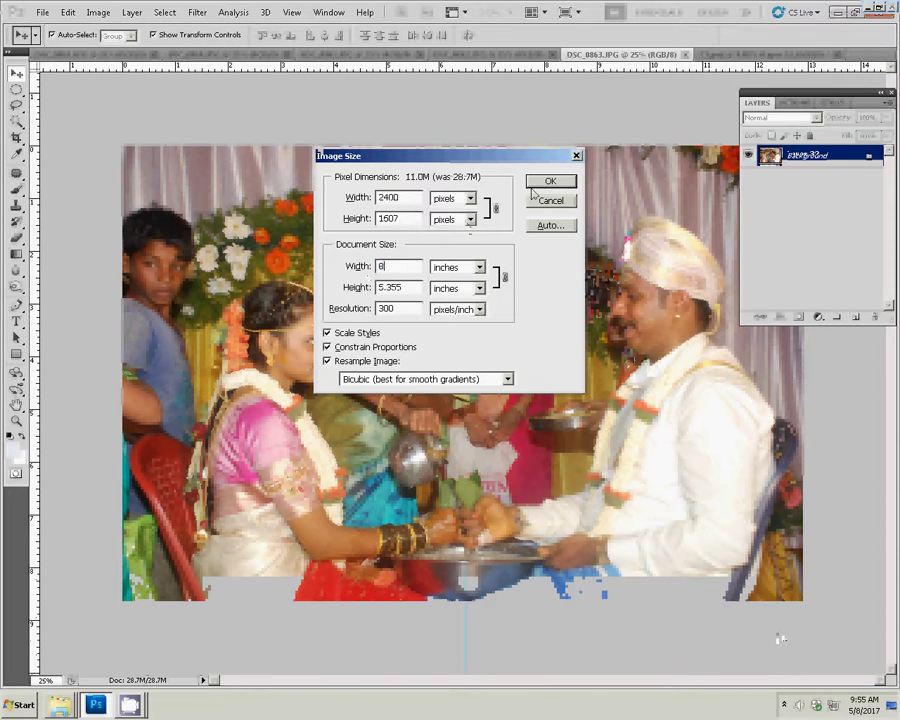
{"action": "key", "text": "Return"}
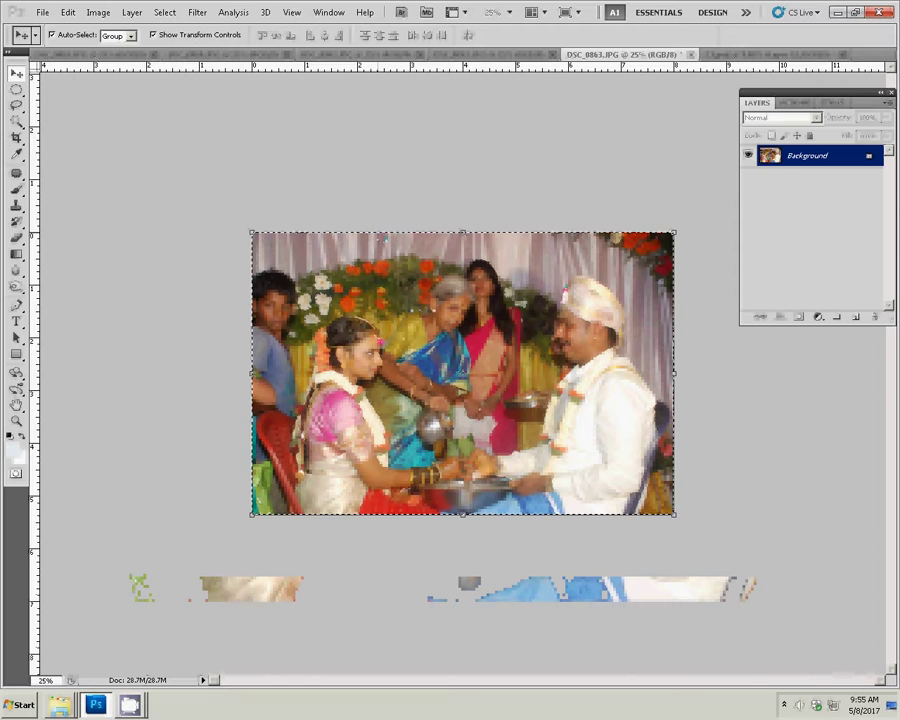
- Close DSC_0863 without saving and place it as Layer 33 in the lower slot
{"action": "left_click", "coordinate": [690, 54]}
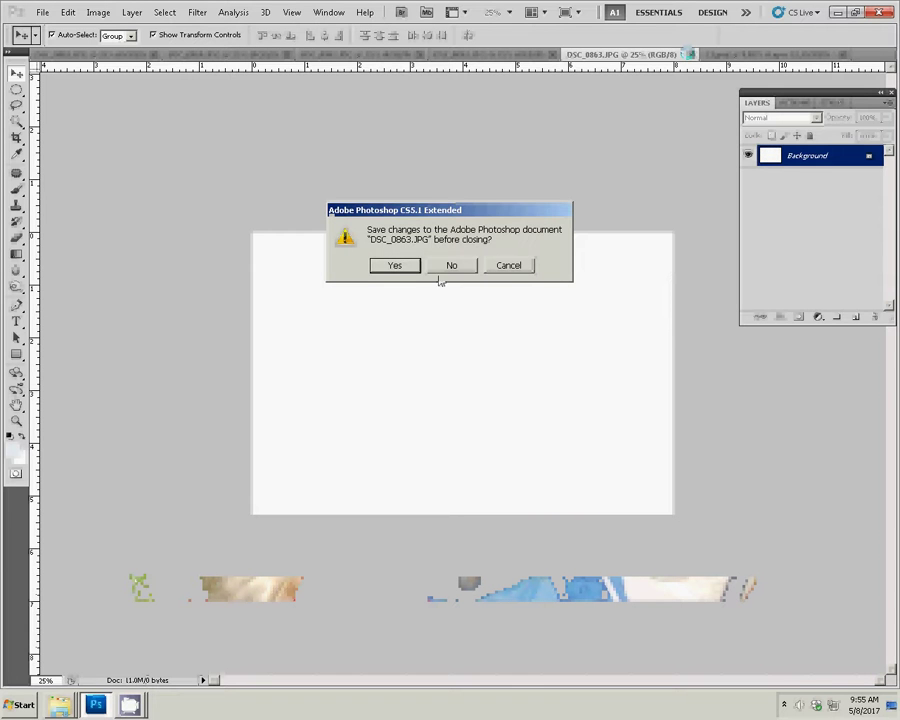
{"action": "left_click", "coordinate": [451, 265]}
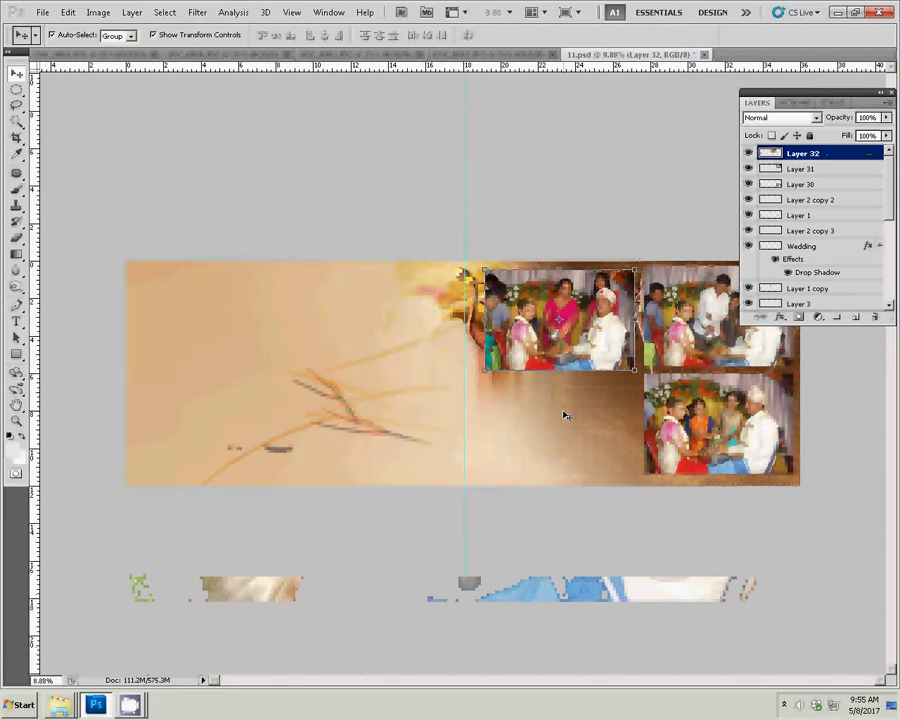
{"action": "key", "text": "ctrl+v"}
{"action": "key", "text": "ctrl+t"}
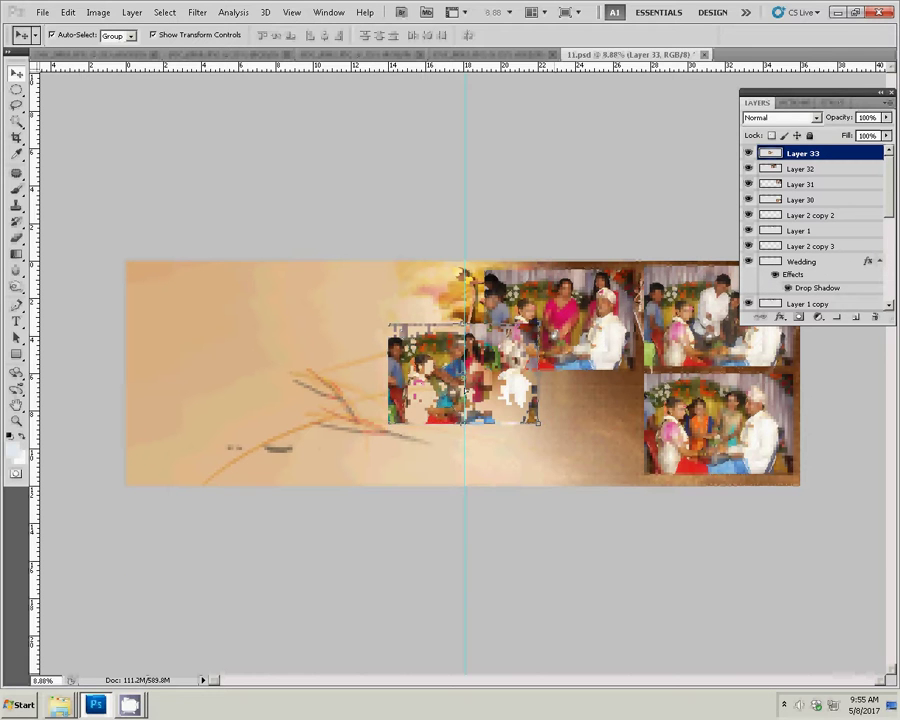
{"action": "left_click_drag", "start_coordinate": [419, 379], "coordinate": [517, 430]}
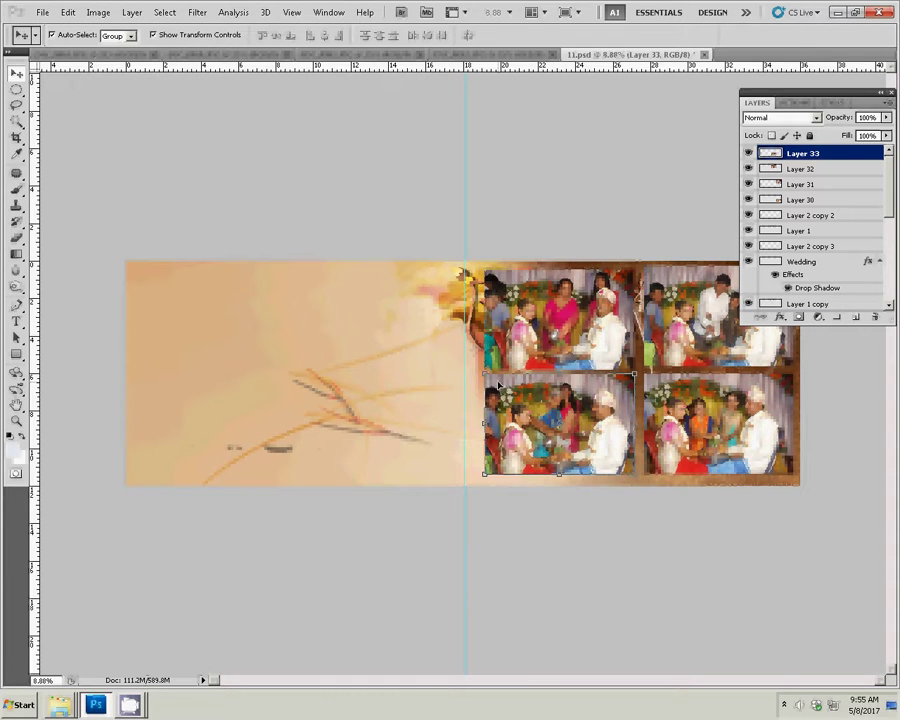
{"action": "key", "text": "ctrl+h"}
- Resize DSC_0862.JPG to 8 inches wide via Image Size
{"action": "key", "text": "ctrl+shift+e"}
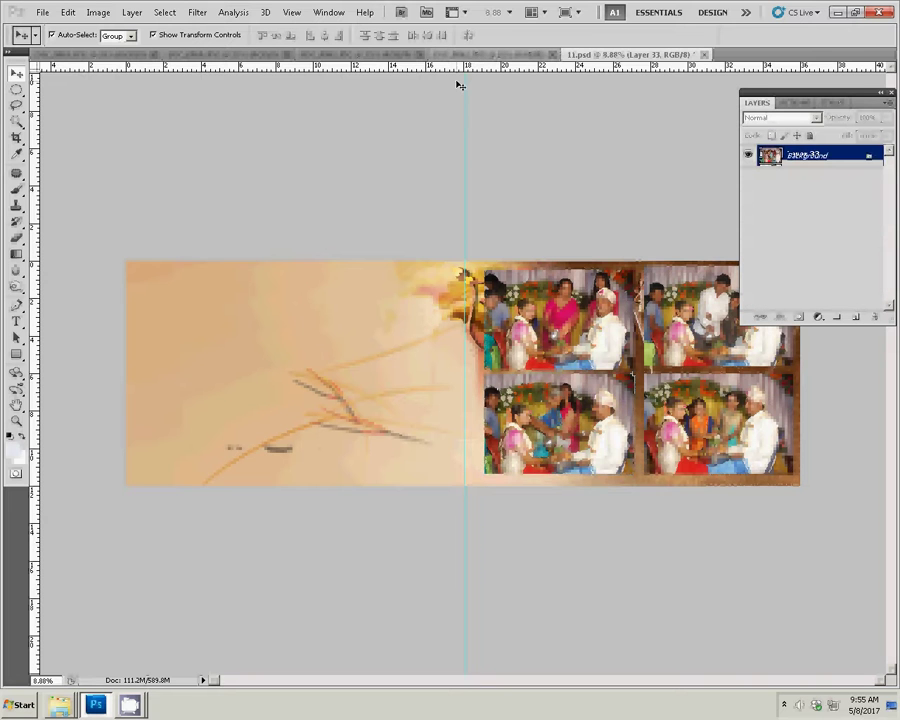
{"action": "left_click", "coordinate": [470, 54]}
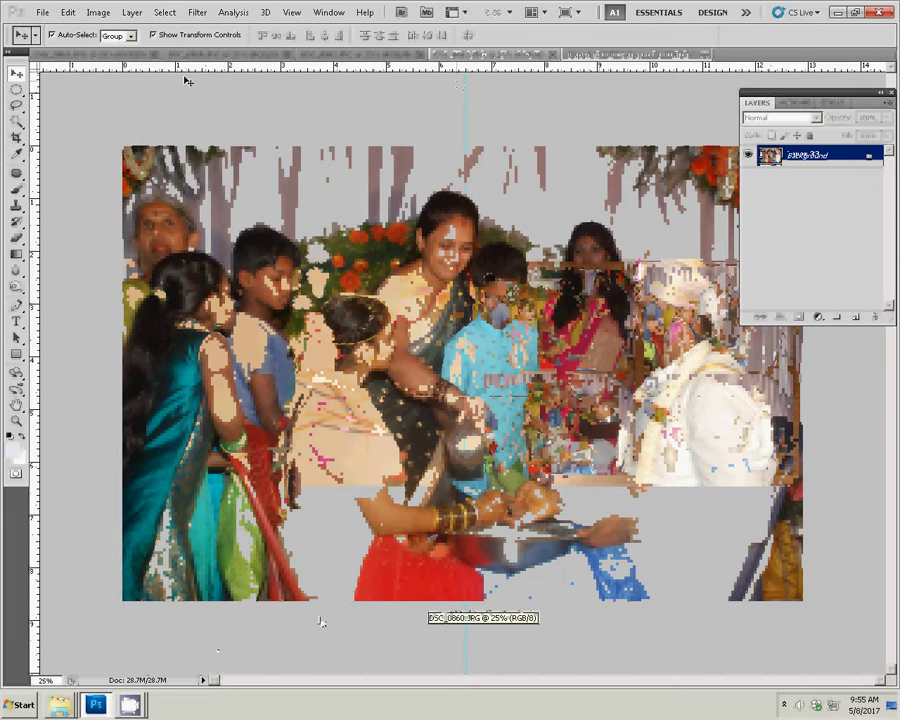
{"action": "left_click", "coordinate": [98, 12]}
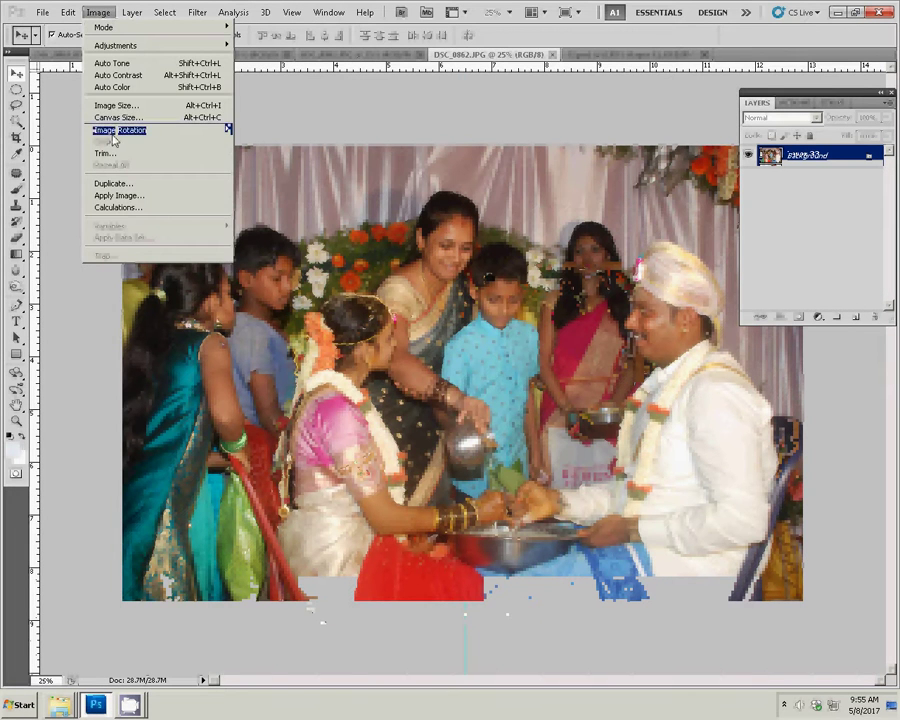
{"action": "left_click", "coordinate": [115, 106]}
{"action": "double_click", "coordinate": [385, 266]}
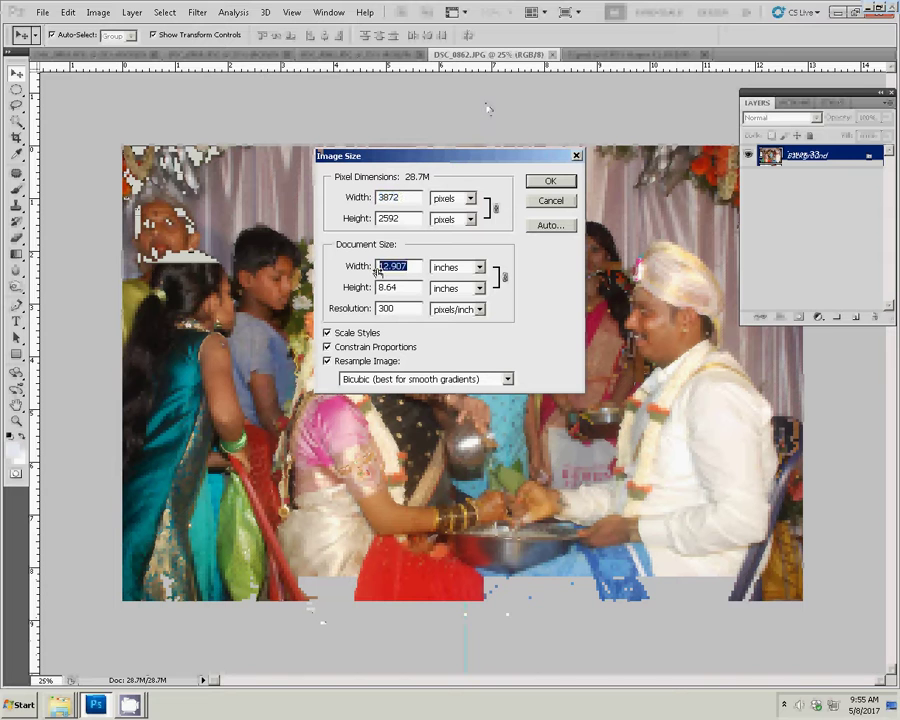
{"action": "type", "text": "8"}
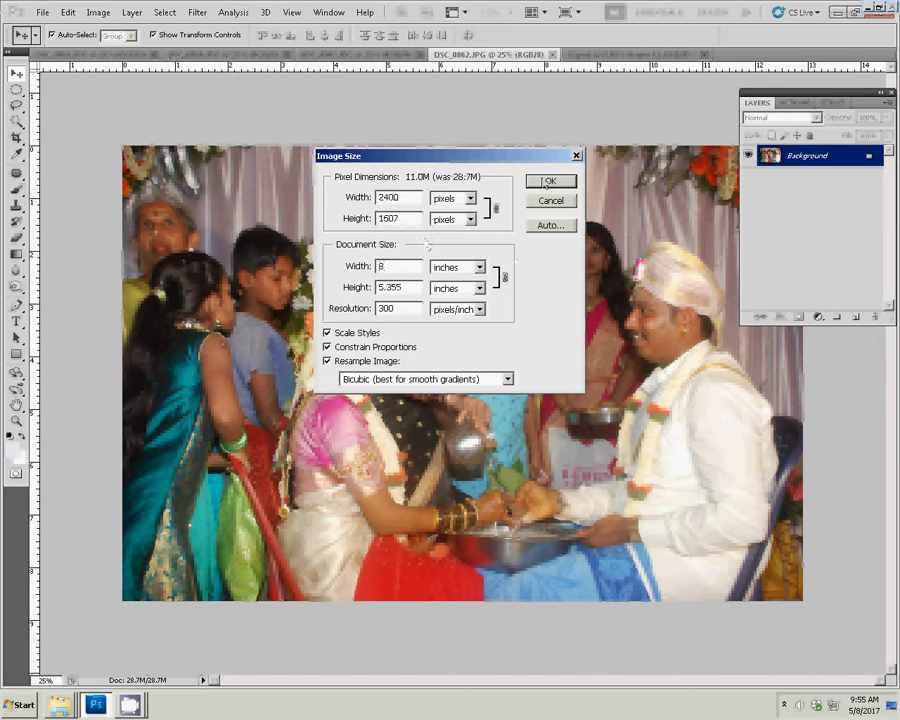
{"action": "left_click", "coordinate": [547, 184]}
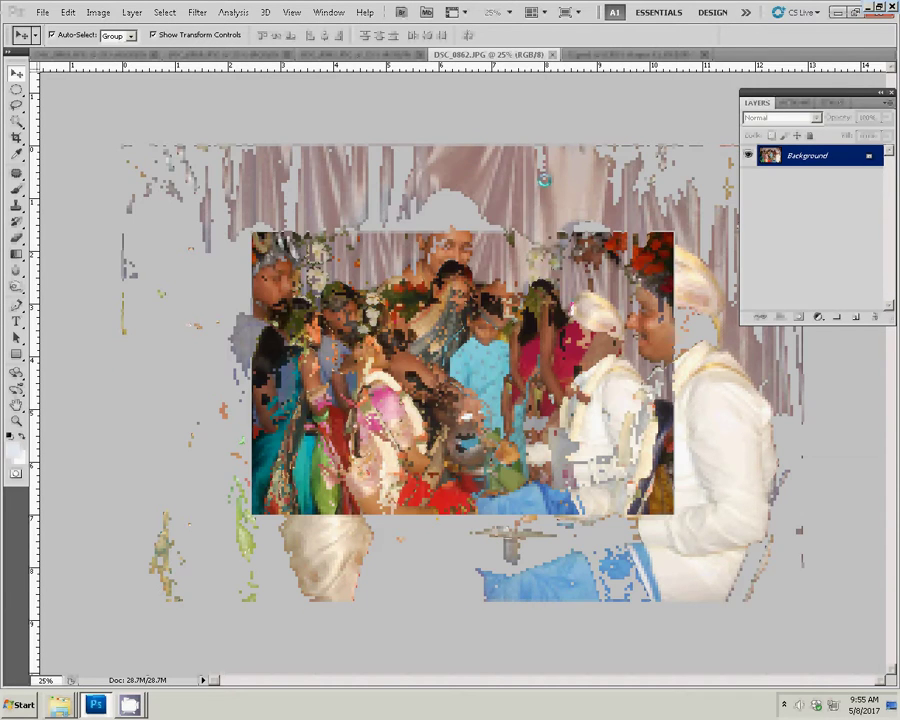
- Cut the entire DSC_0862 photo and close it without saving
{"action": "left_click", "coordinate": [165, 12]}
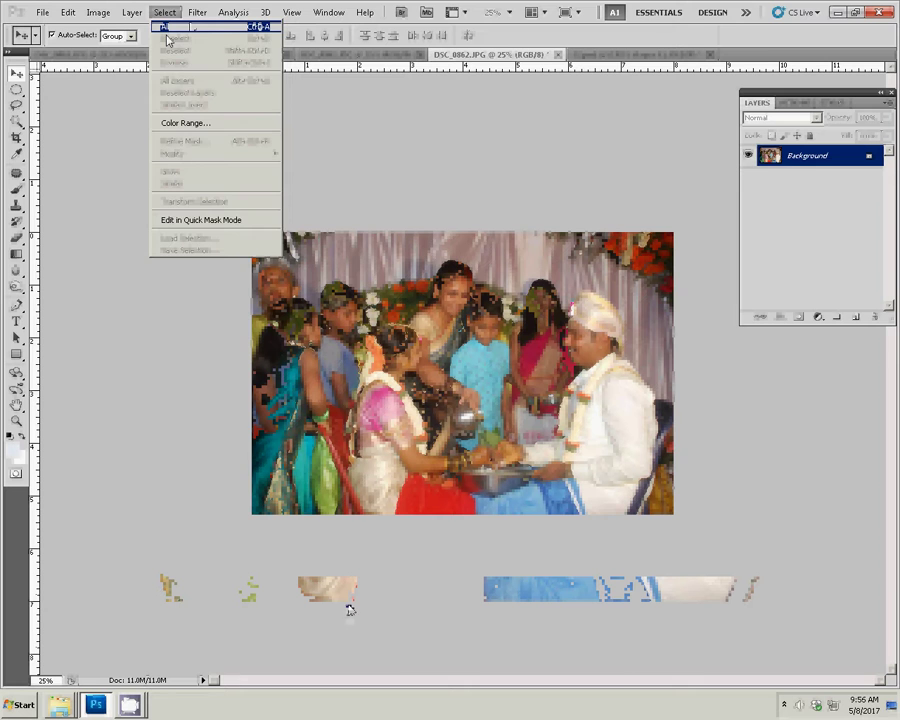
{"action": "left_click", "coordinate": [165, 37]}
{"action": "left_click", "coordinate": [67, 12]}
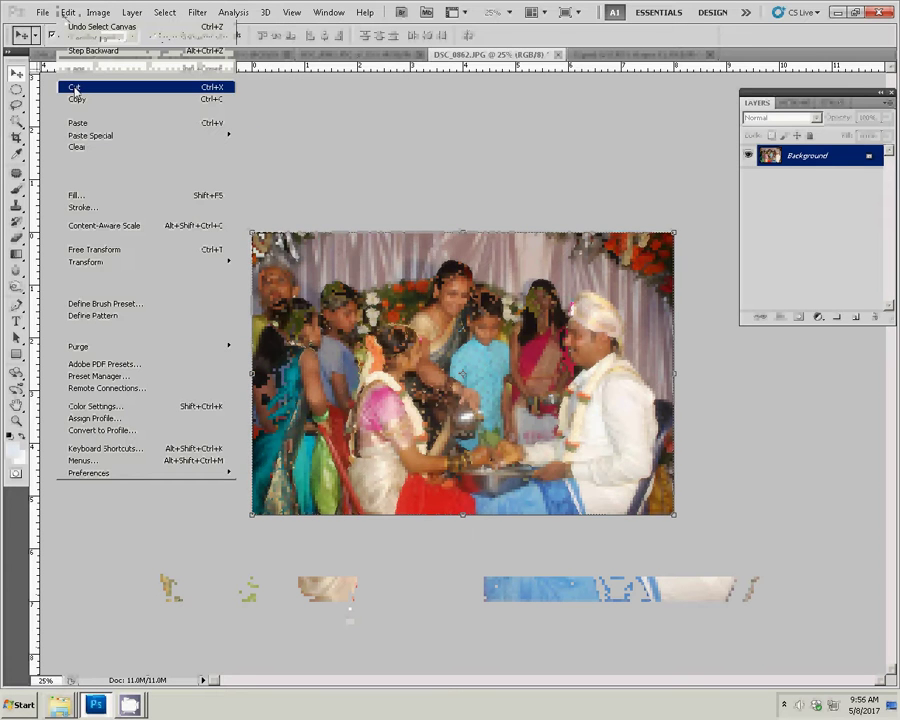
{"action": "left_click", "coordinate": [74, 88]}
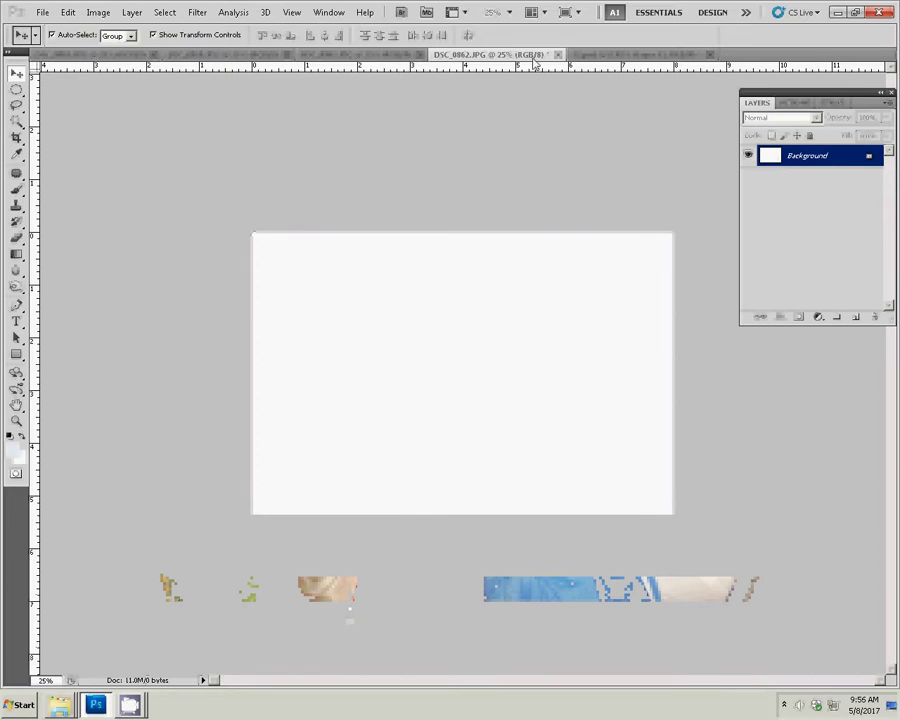
{"action": "key", "text": "ctrl+w"}
{"action": "left_click", "coordinate": [454, 265]}
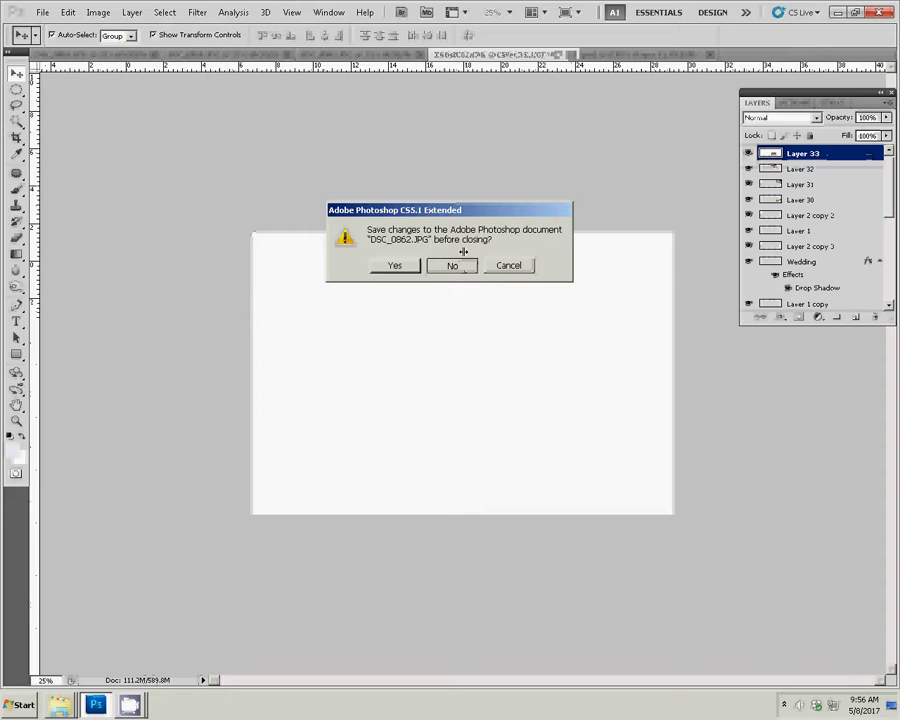
- Paste the photo into 11.psd as Layer 34 in the upper slot beside the fold
{"action": "left_click", "coordinate": [68, 12]}
{"action": "mouse_move", "coordinate": [90, 135]}
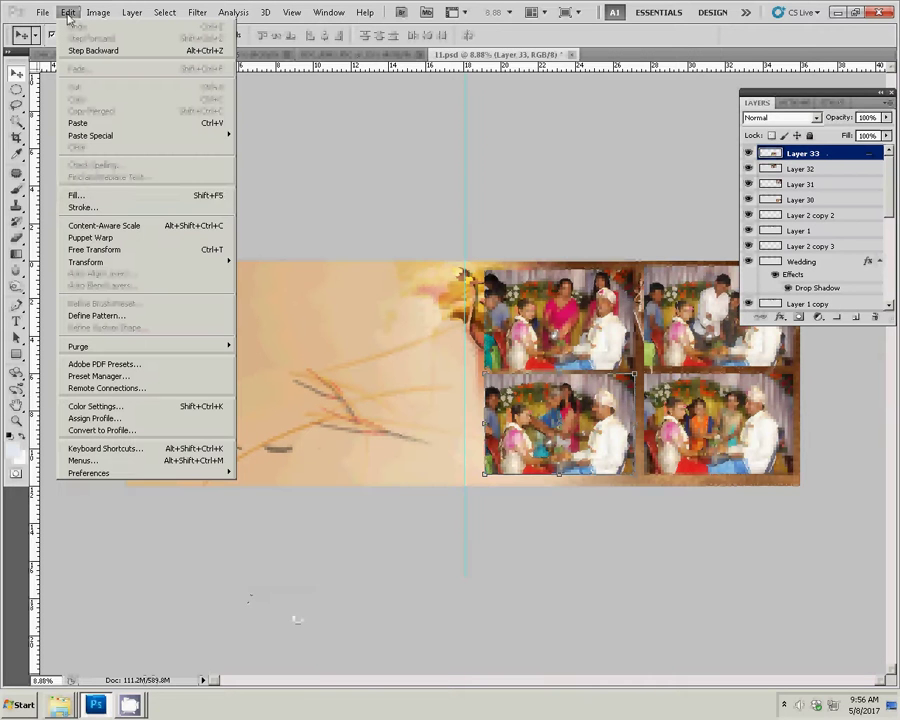
{"action": "left_click", "coordinate": [78, 123]}
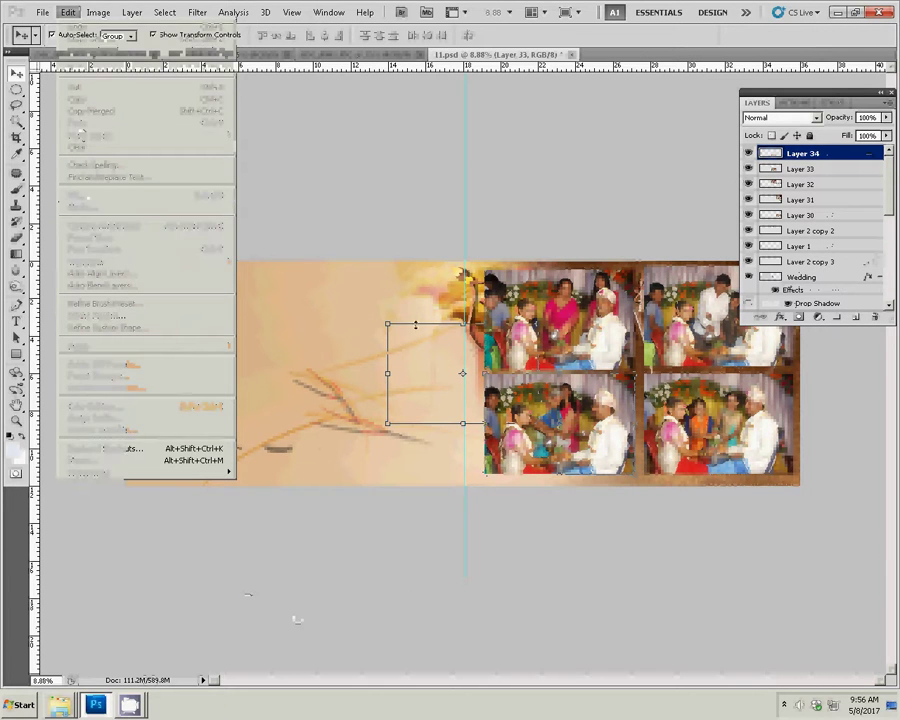
{"action": "left_click_drag", "start_coordinate": [416, 341], "coordinate": [329, 289]}
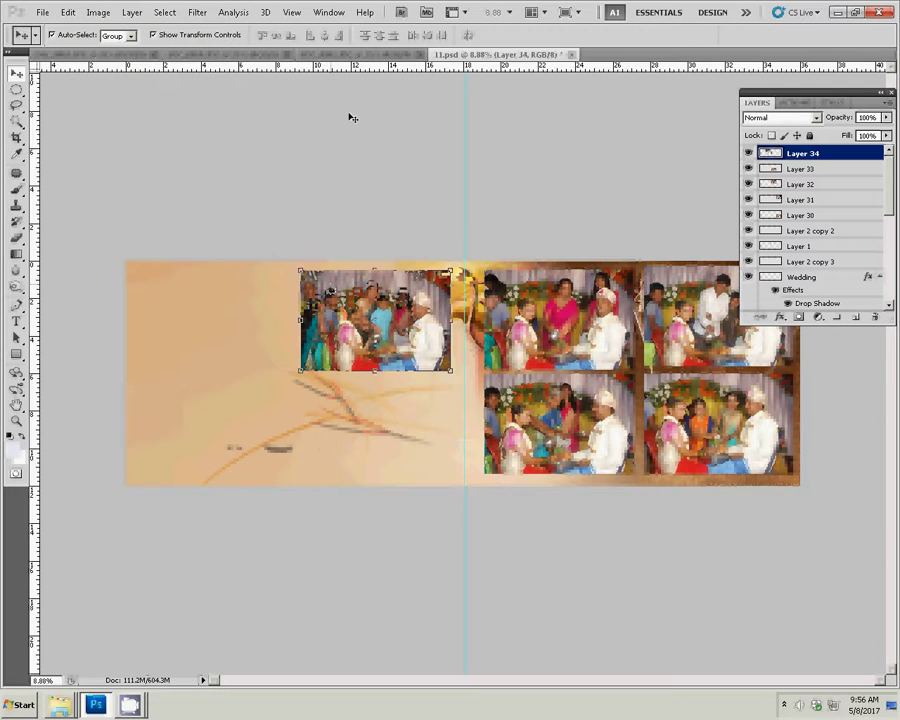
- Resize the next wedding photo to 8 inches wide
{"action": "key", "text": "ctrl+shift+Tab"}
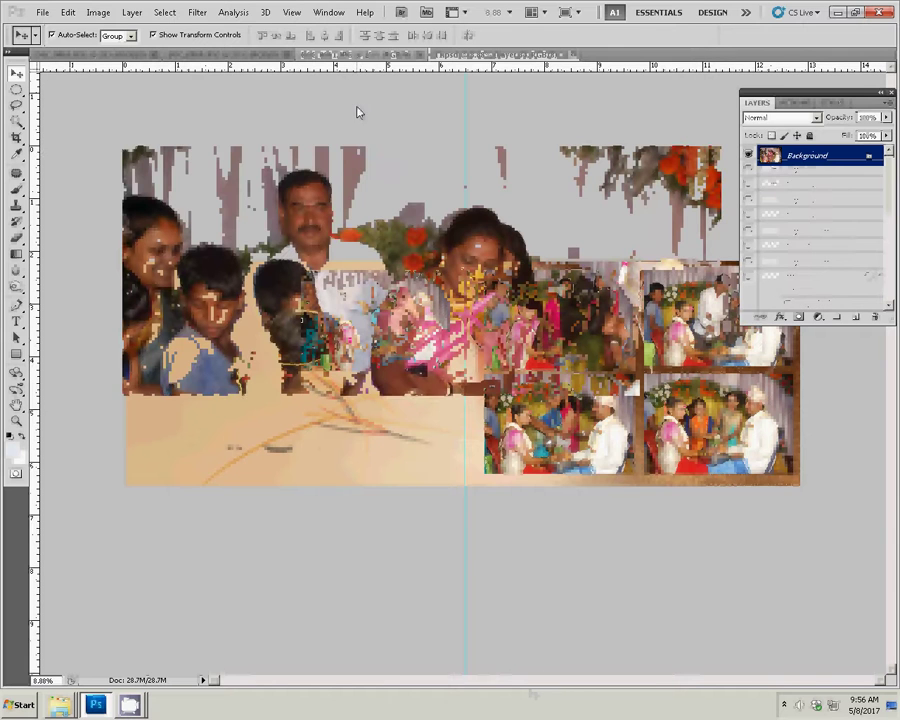
{"action": "key", "text": "ctrl+alt+i"}
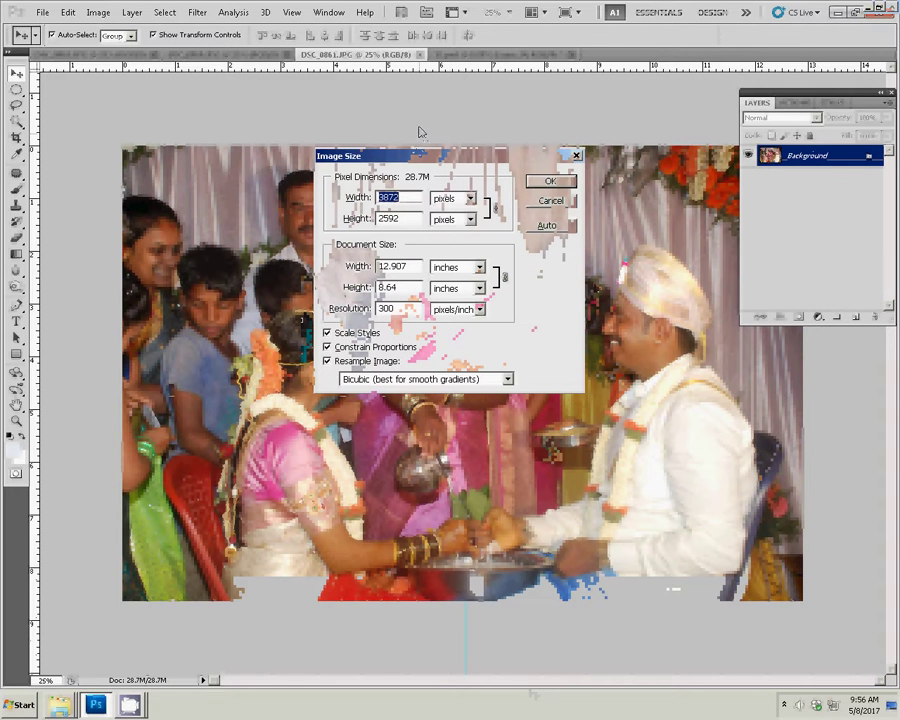
{"action": "double_click", "coordinate": [412, 266]}
{"action": "type", "text": "8"}
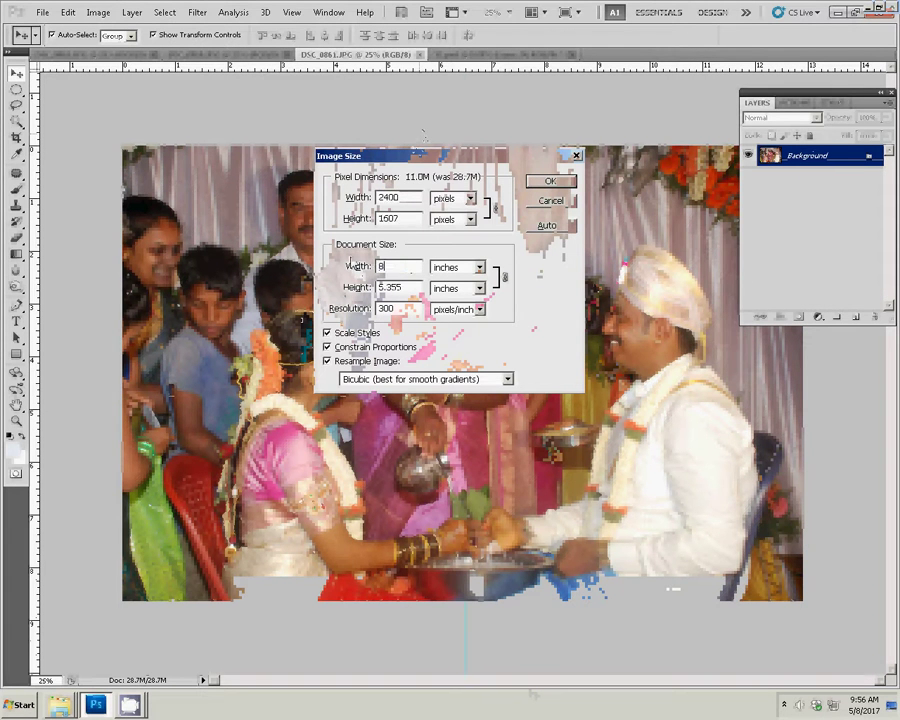
{"action": "left_click", "coordinate": [549, 183]}
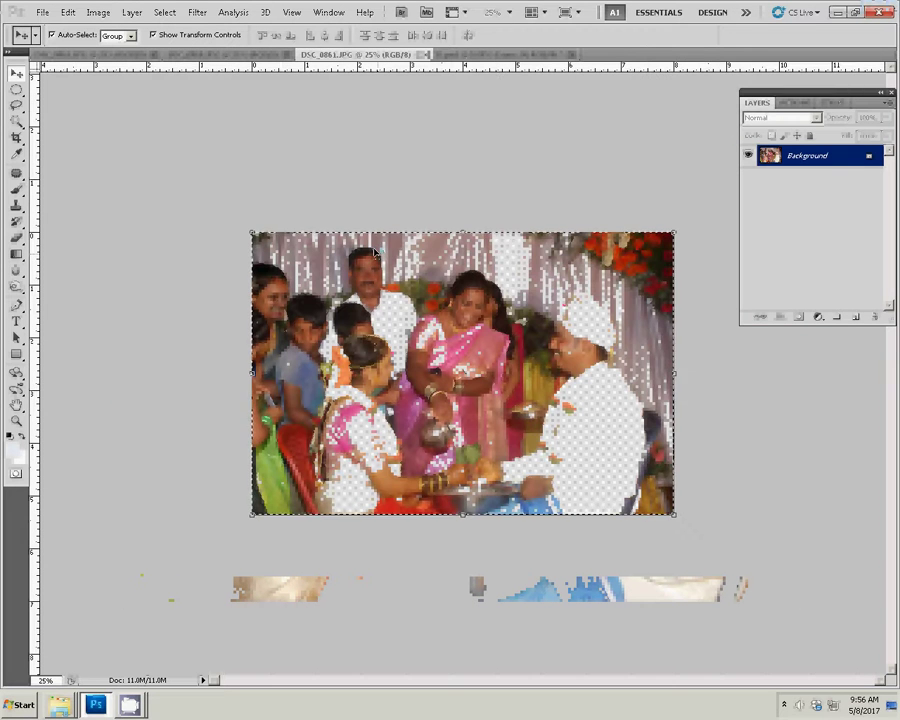
- Close it without saving and place it as Layer 35 just beneath Layer 34
{"action": "left_click", "coordinate": [425, 54]}
{"action": "left_click", "coordinate": [453, 262]}
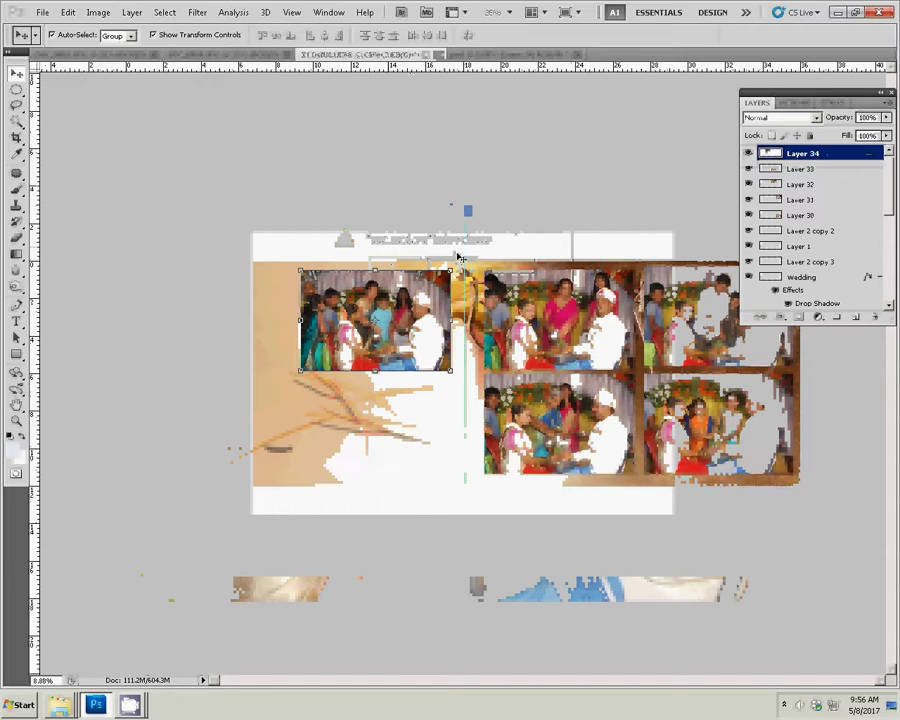
{"action": "key", "text": "ctrl+v"}
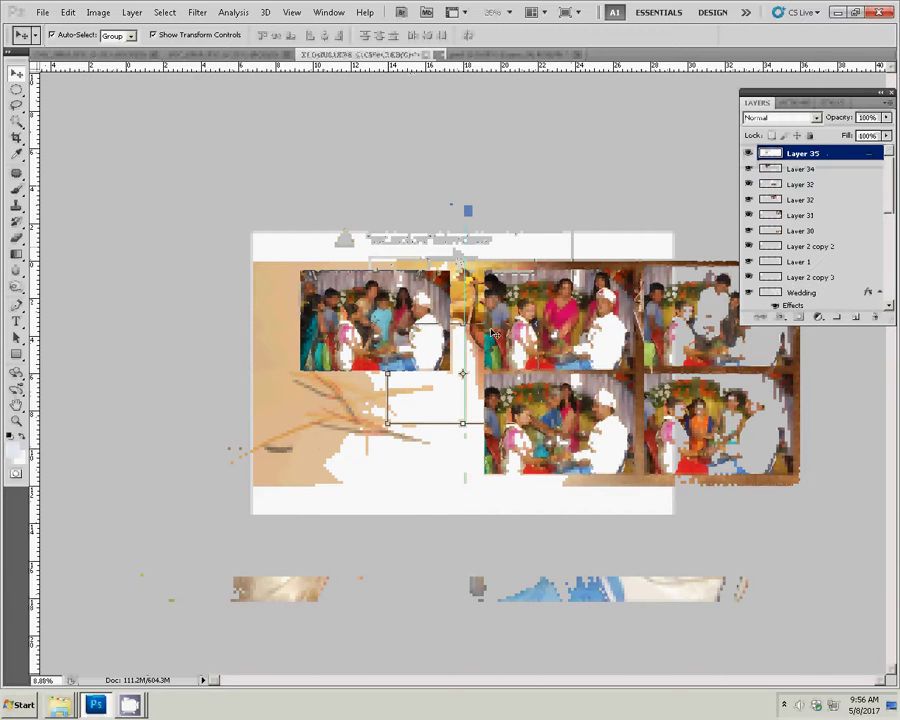
{"action": "left_click_drag", "start_coordinate": [536, 332], "coordinate": [444, 388]}
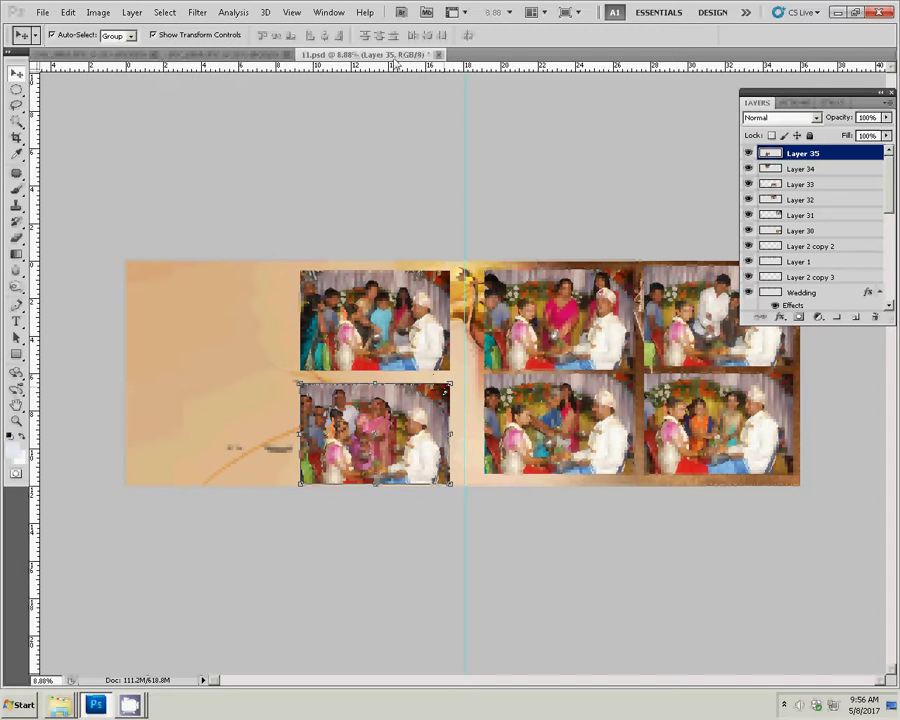
{"action": "key", "text": "Up"}
{"action": "key", "text": "Up"}
{"action": "key", "text": "Up"}
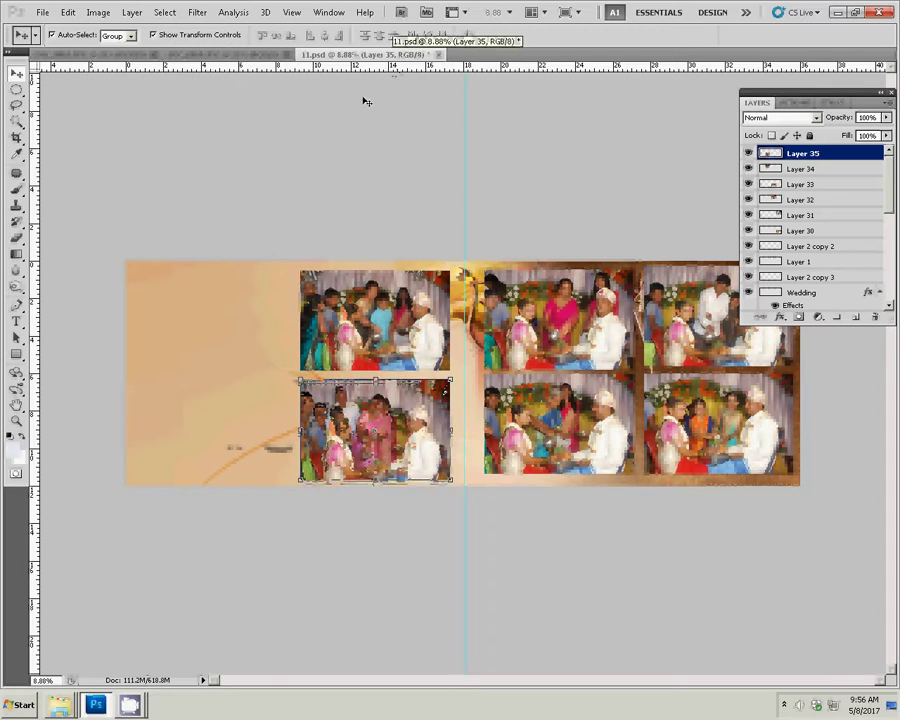
- Resize DSC_0860 to 8 inches wide and cut the whole image
{"action": "left_click", "coordinate": [230, 55]}
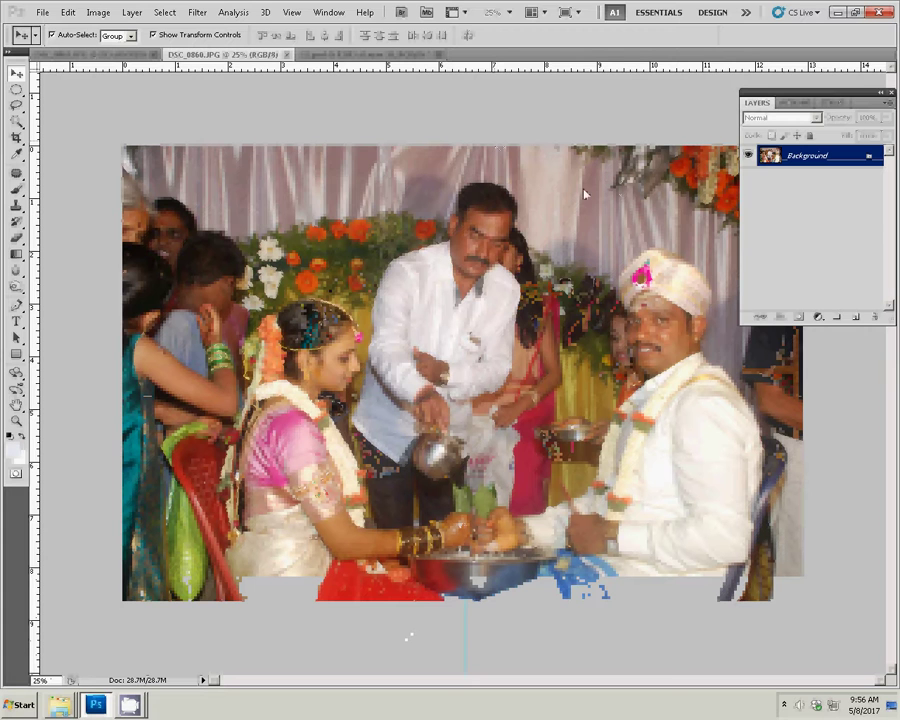
{"action": "key", "text": "ctrl+alt+i"}
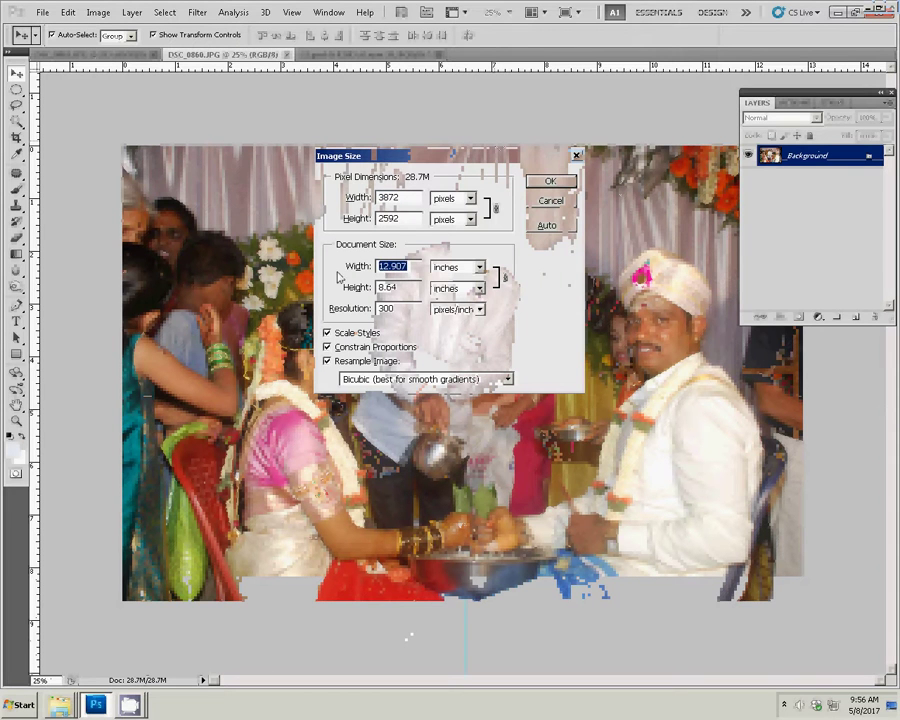
{"action": "type", "text": "8"}
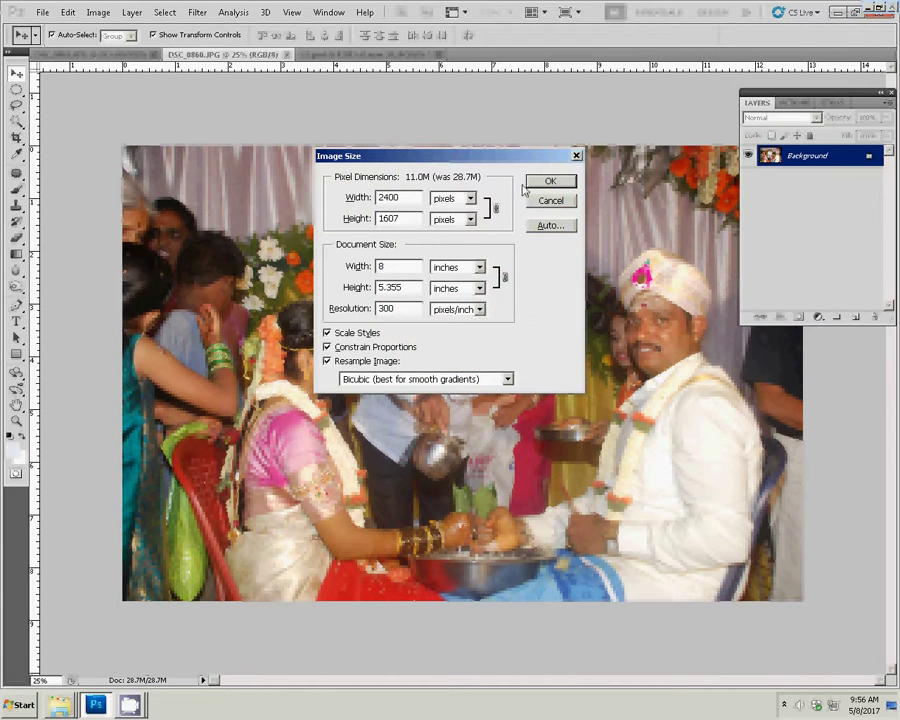
{"action": "left_click", "coordinate": [530, 185]}
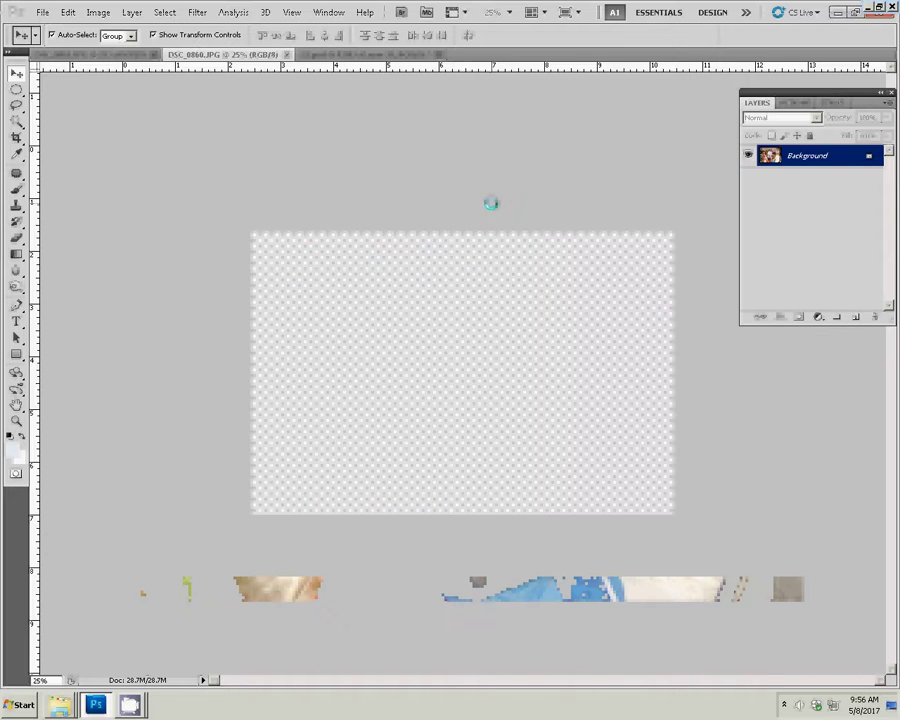
{"action": "key", "text": "ctrl+a"}
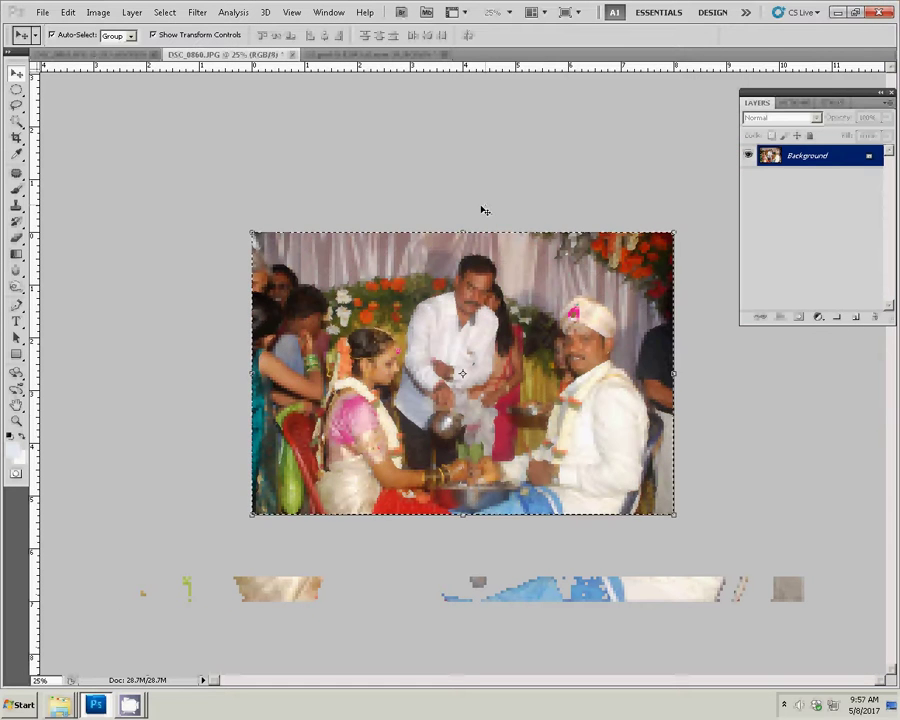
{"action": "key", "text": "ctrl+x"}
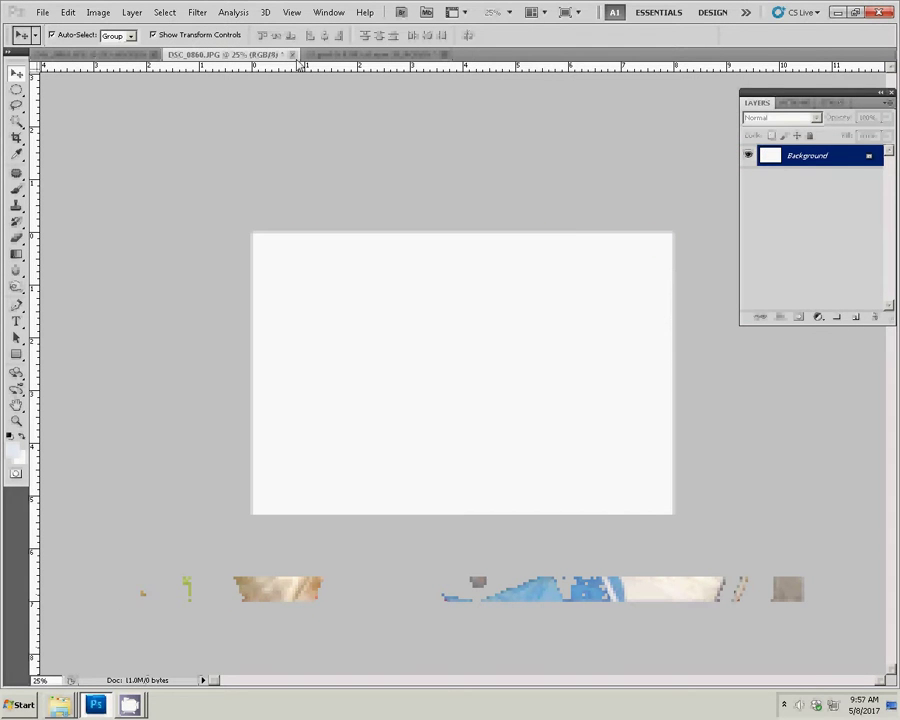
- Close DSC_0860 without saving and place it as Layer 36 in the upper-left corner
{"action": "left_click", "coordinate": [292, 54]}
{"action": "left_click", "coordinate": [451, 265]}
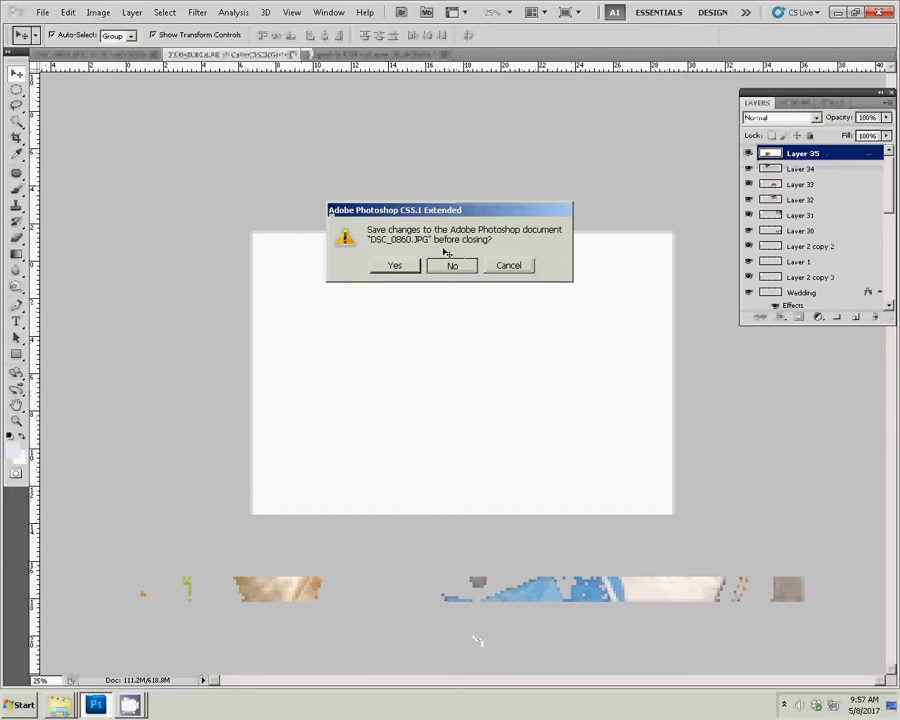
{"action": "key", "text": "ctrl+v"}
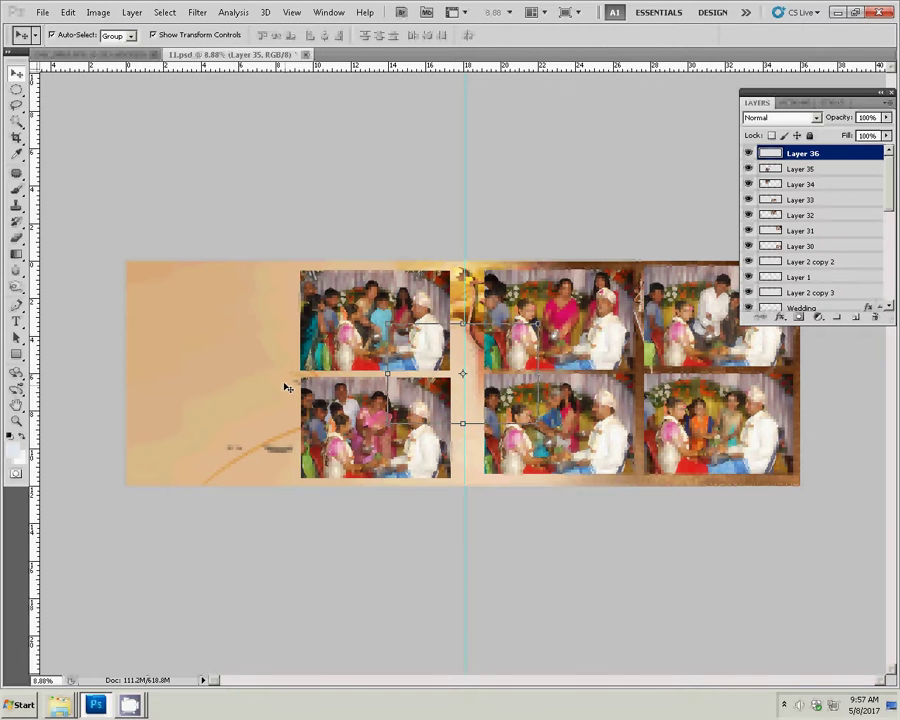
{"action": "left_click_drag", "start_coordinate": [470, 355], "coordinate": [232, 291]}
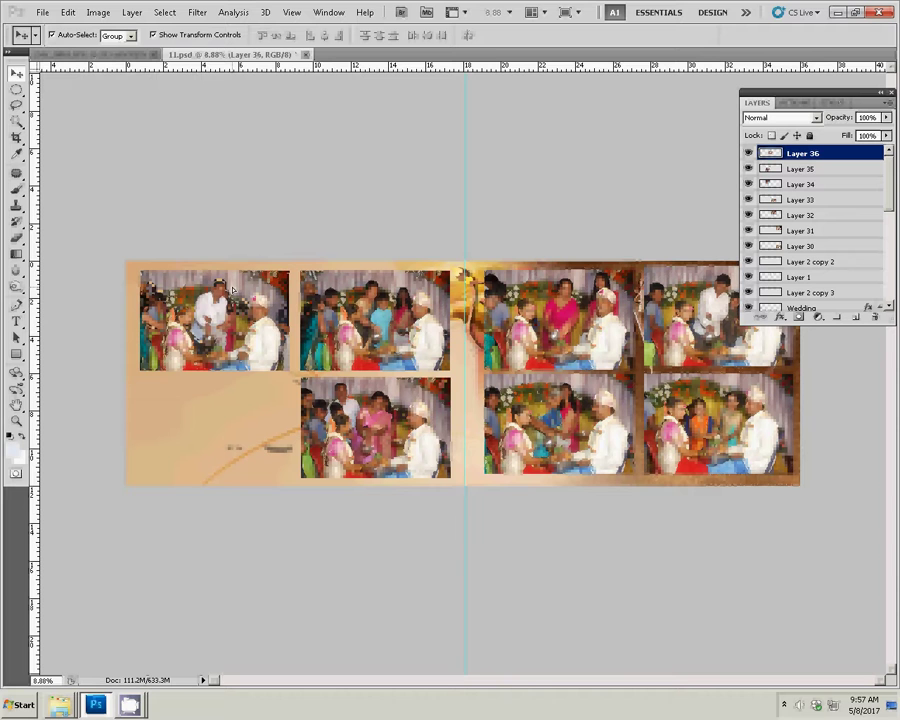
{"action": "left_click", "coordinate": [101, 54]}
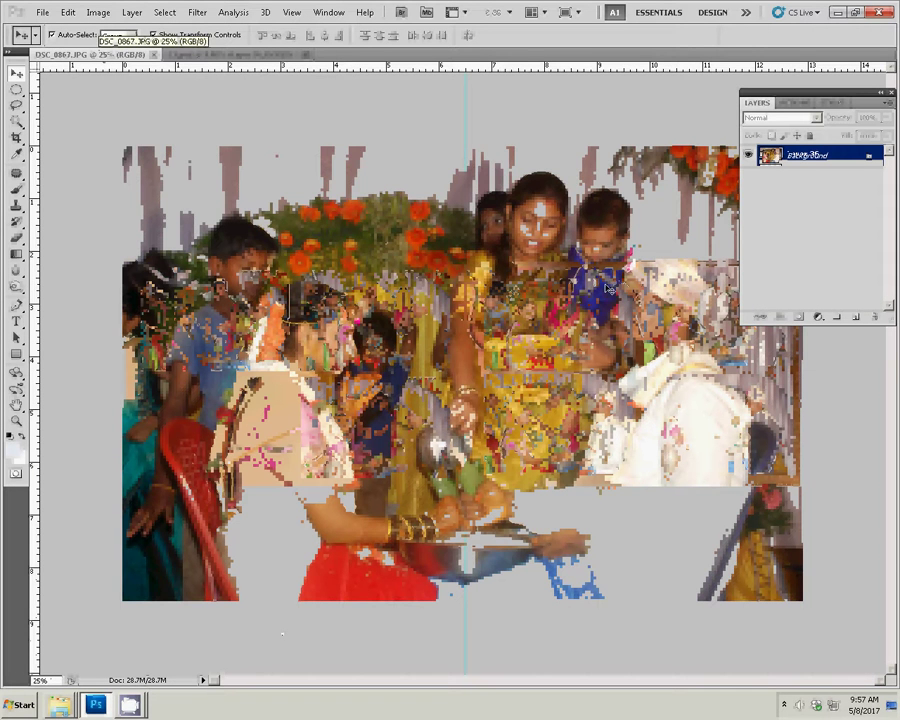
- Resize the DSC_0867 photo to 8 inches wide
{"action": "key", "text": "ctrl+alt+i"}
{"action": "key", "text": "Tab"}
{"action": "key", "text": "Tab"}
{"action": "type", "text": "8"}
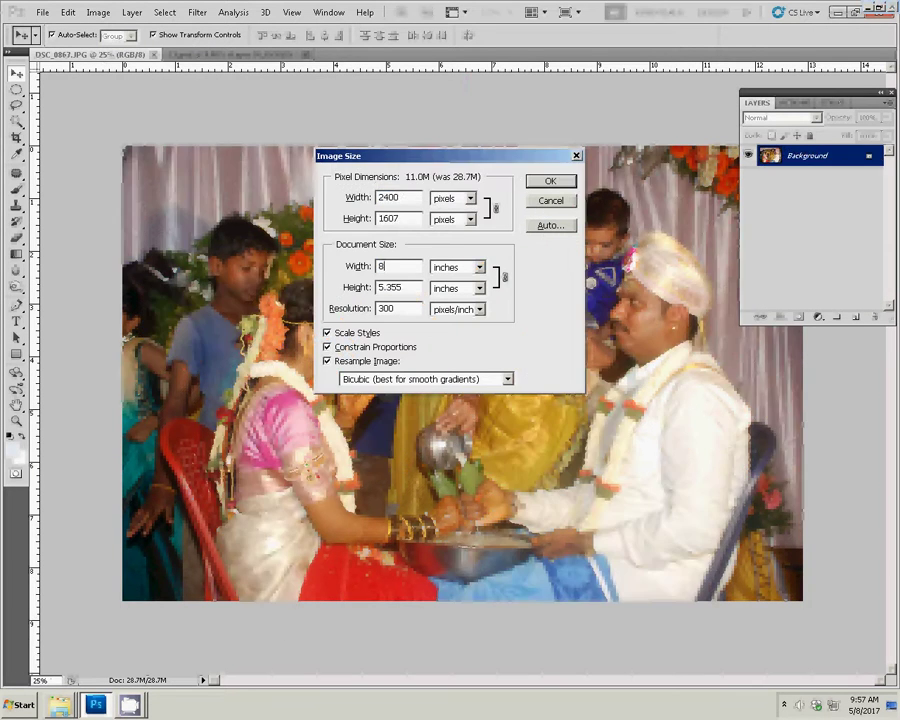
{"action": "key", "text": "Return"}
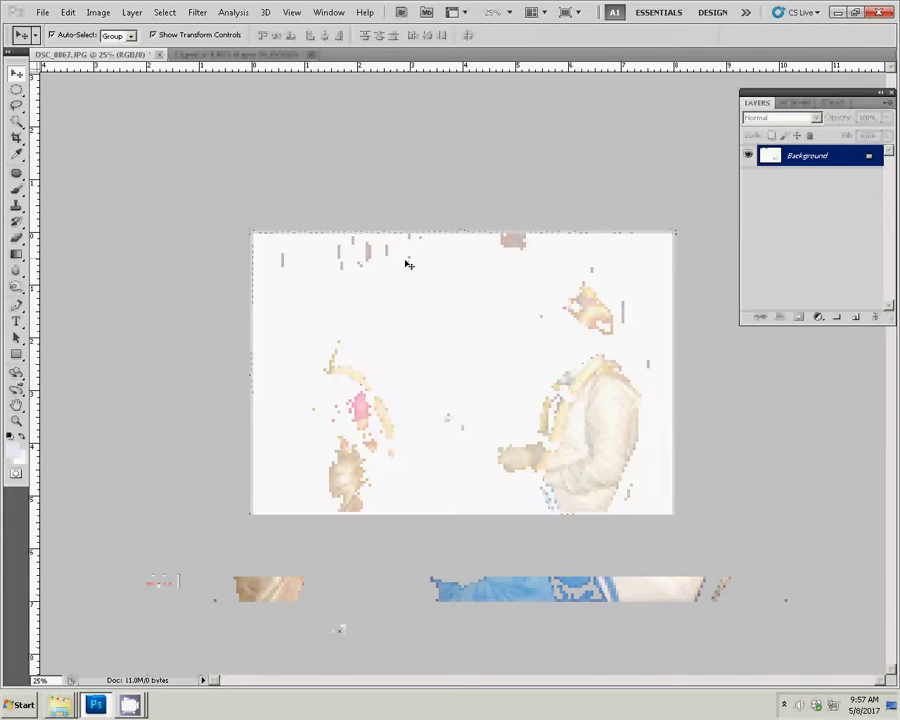
- Close DSC_0867 without saving and place it as Layer 37 in the lower-left slot
{"action": "key", "text": "ctrl+w"}
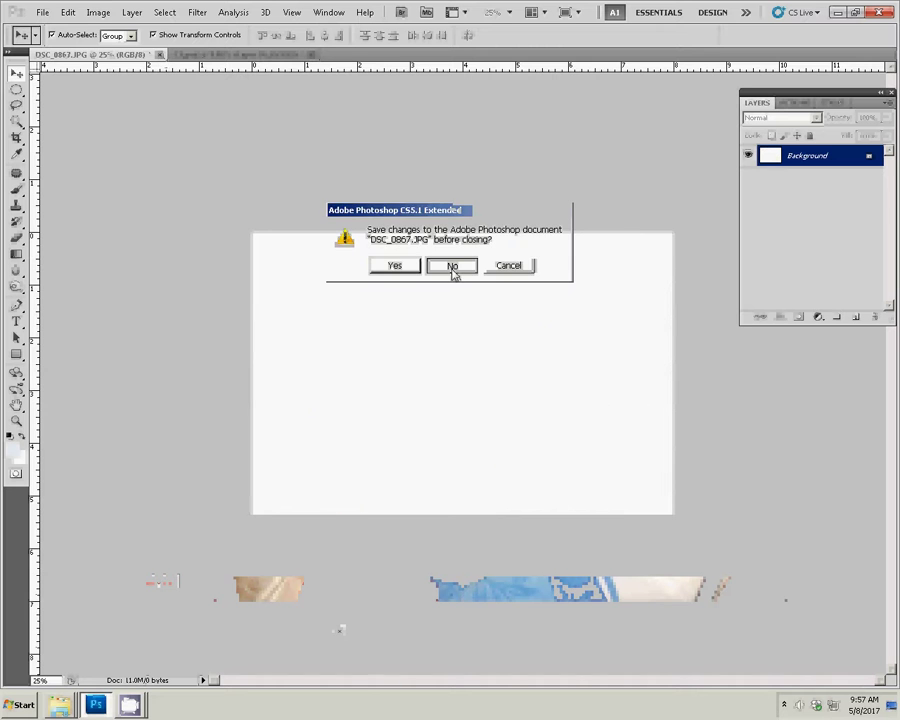
{"action": "left_click", "coordinate": [451, 266]}
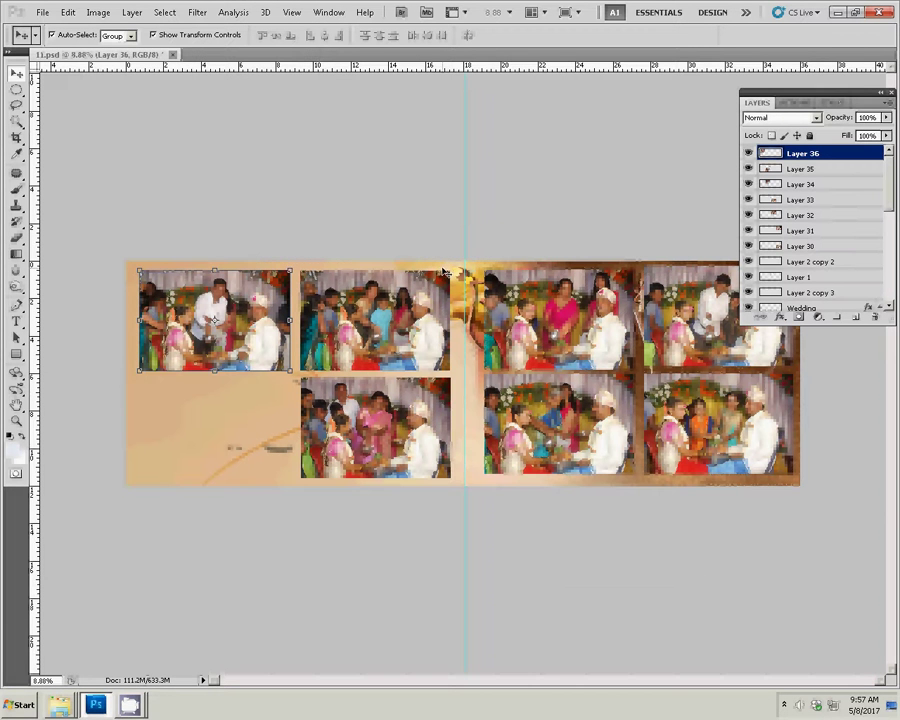
{"action": "key", "text": "ctrl+v"}
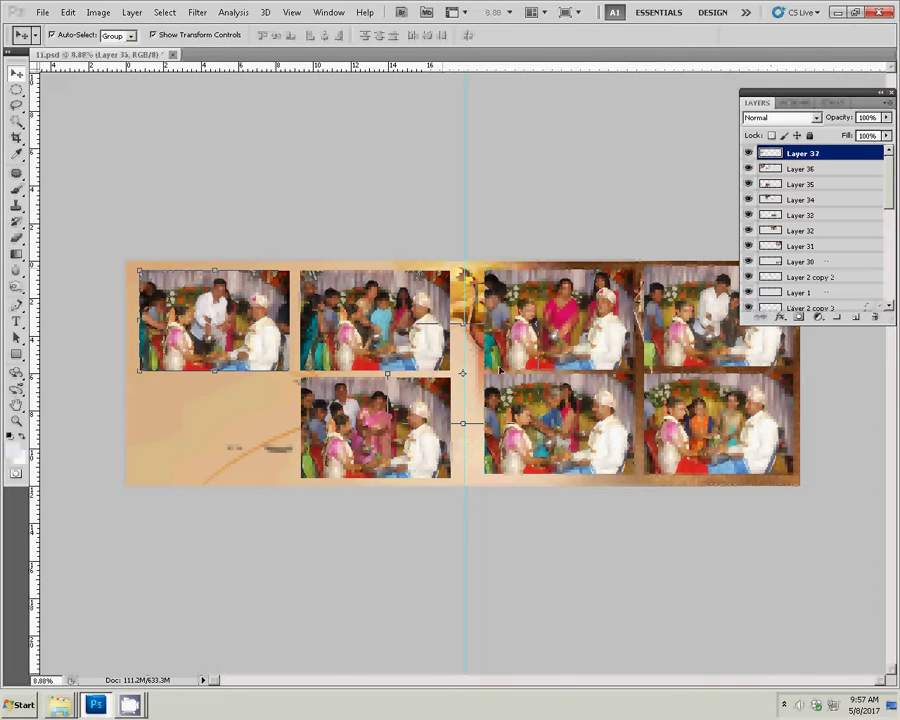
{"action": "mouse_move", "coordinate": [492, 347]}
{"action": "left_mouse_down"}
{"action": "mouse_move", "coordinate": [268, 405]}
{"action": "mouse_move", "coordinate": [241, 403]}
{"action": "left_mouse_up"}
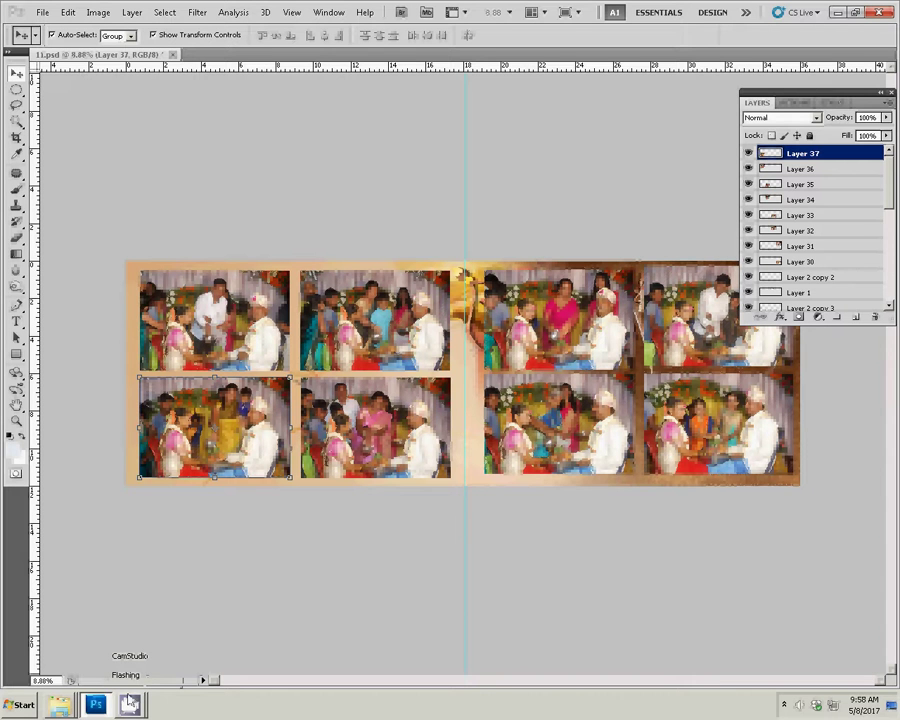
- Give the upper-left photo's Layer 36 a stroke border at 100% opacity
{"action": "mouse_move", "coordinate": [129, 705]}
{"action": "left_click", "coordinate": [124, 662]}
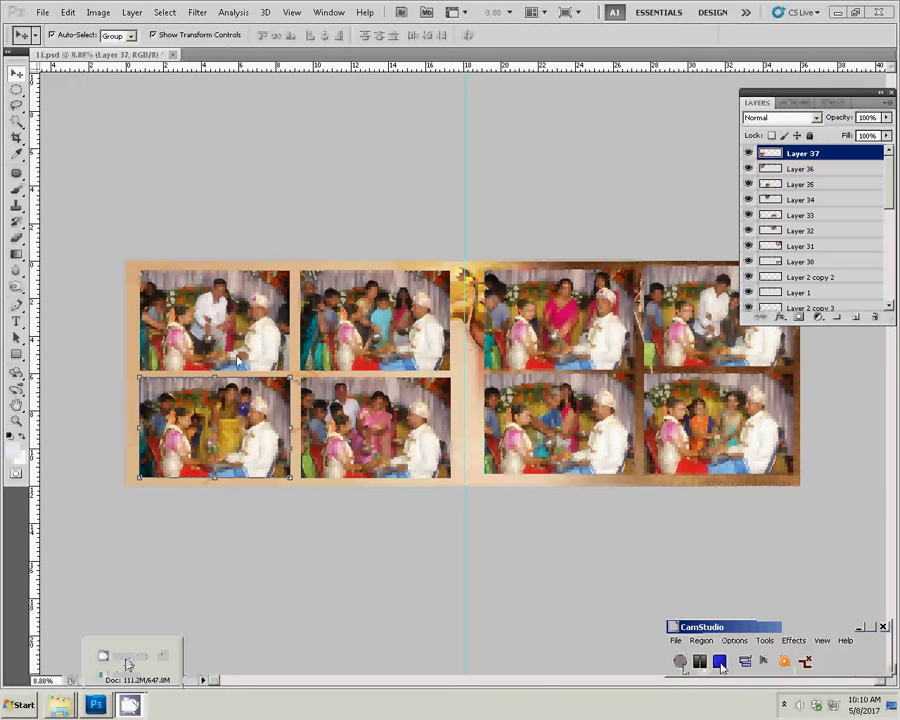
{"action": "left_click", "coordinate": [720, 662]}
{"action": "key", "text": "alt+bracketleft"}
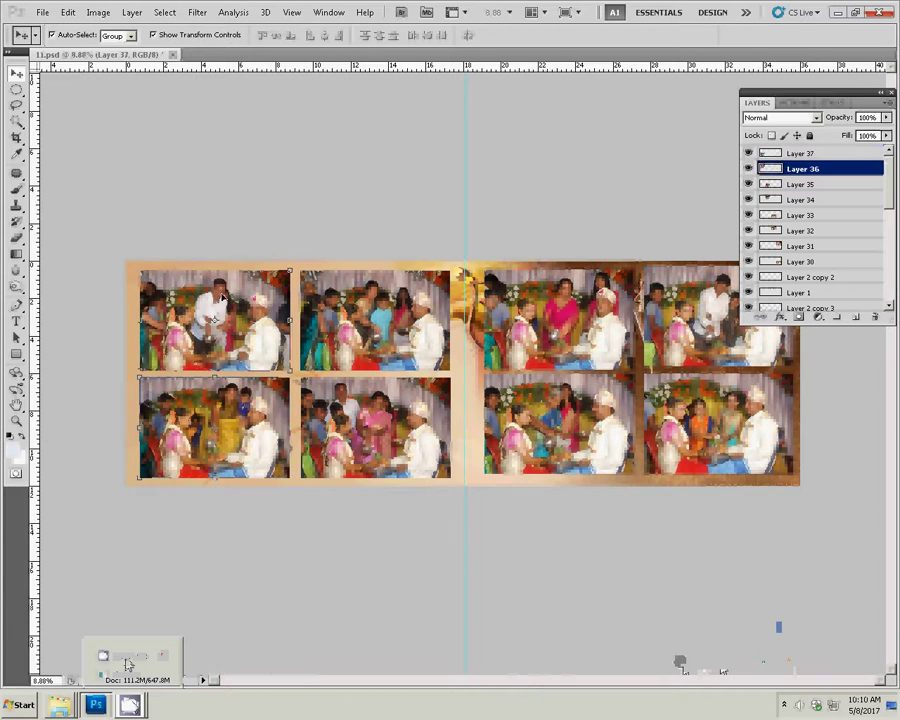
{"action": "left_click", "coordinate": [784, 319]}
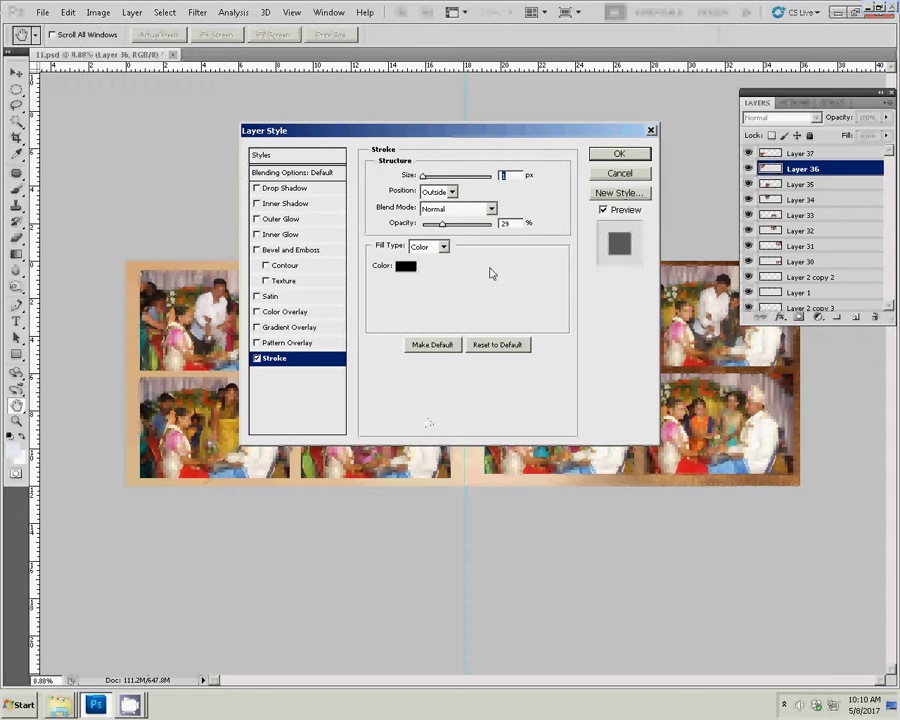
{"action": "left_click_drag", "start_coordinate": [441, 224], "coordinate": [490, 224]}
{"action": "type", "text": "100"}
{"action": "left_click", "coordinate": [506, 175]}
{"action": "type", "text": "10"}
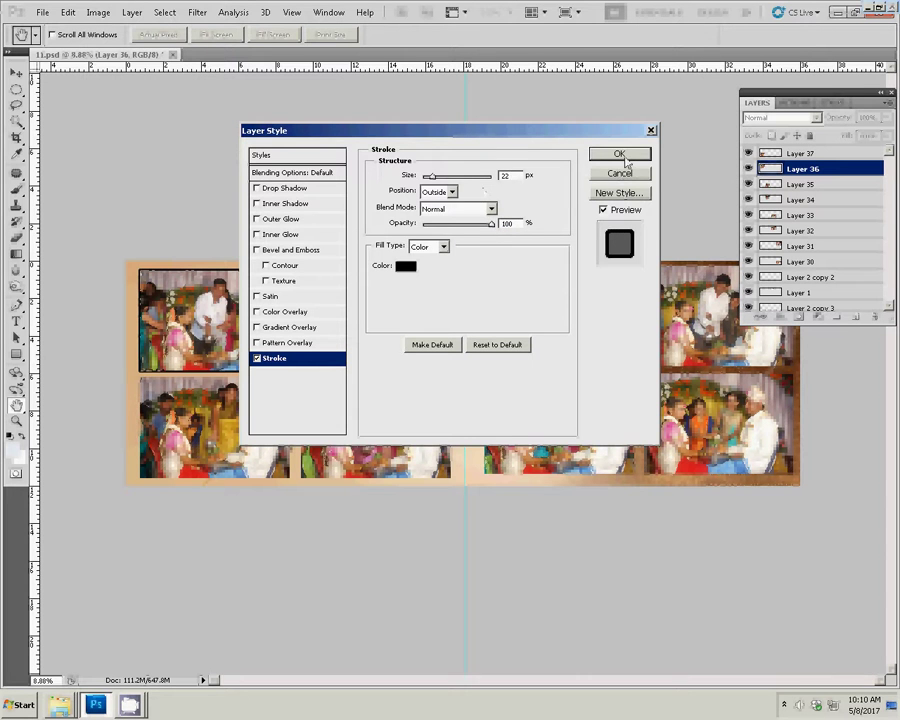
{"action": "left_click", "coordinate": [620, 155]}
- Add a 22 px black stroke at 100% opacity to Layer 37
{"action": "left_click", "coordinate": [800, 153]}
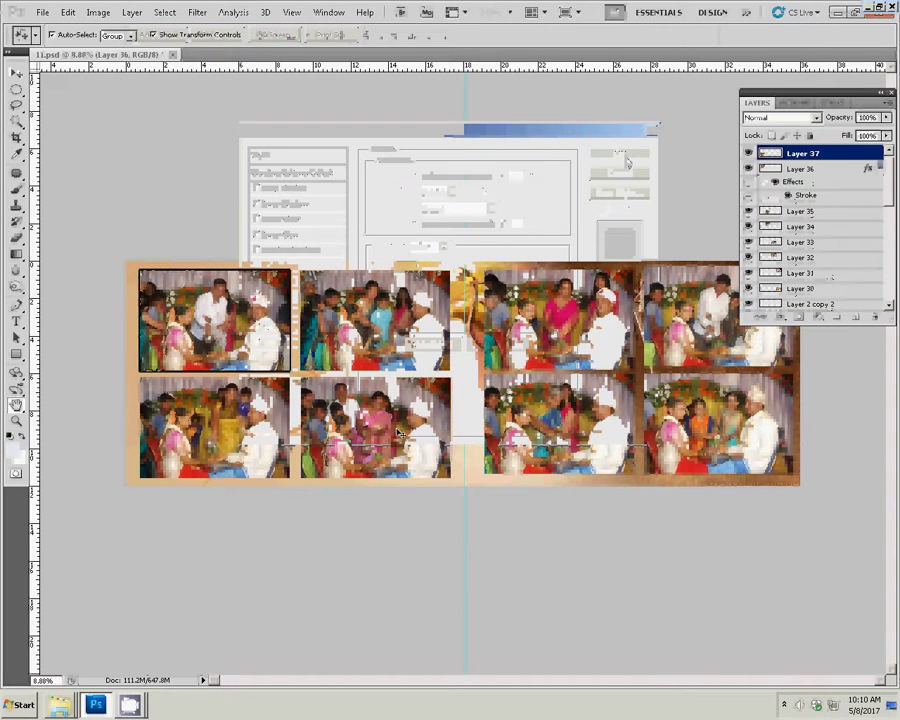
{"action": "left_click", "coordinate": [780, 317]}
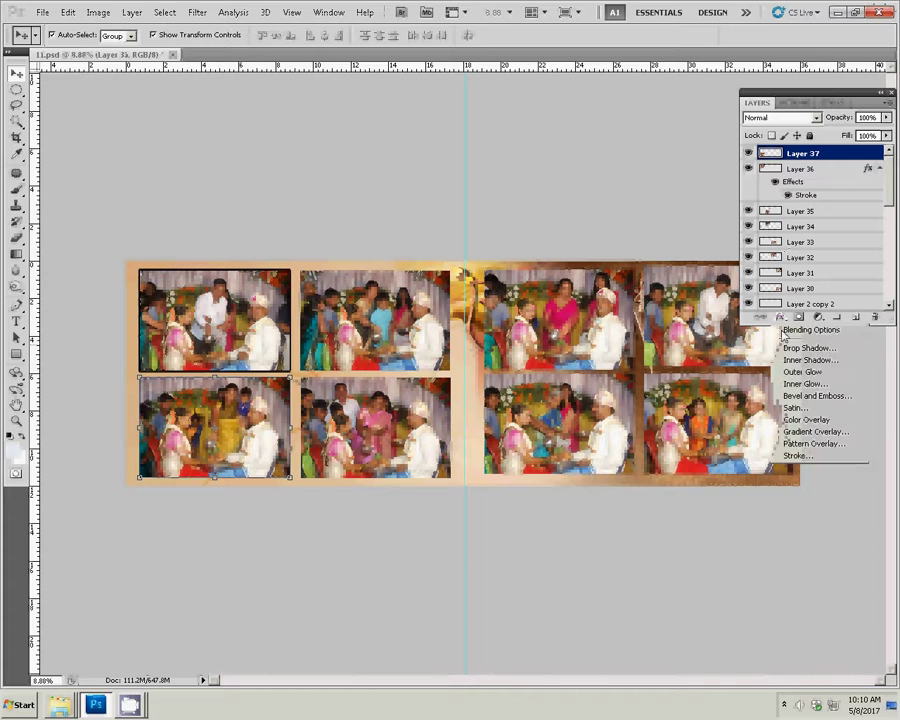
{"action": "left_click", "coordinate": [797, 455]}
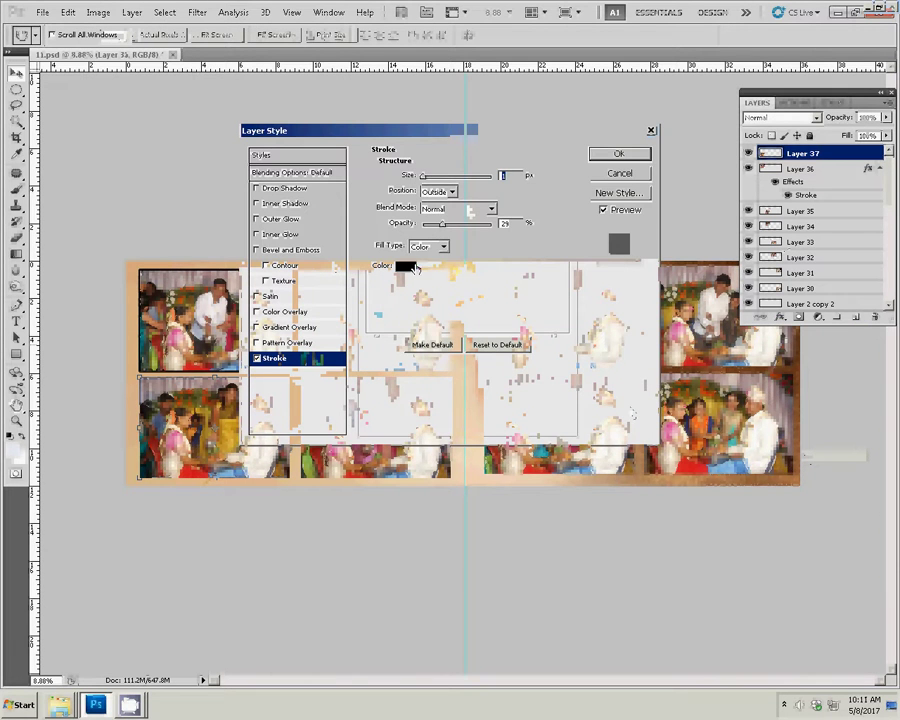
{"action": "type", "text": "22"}
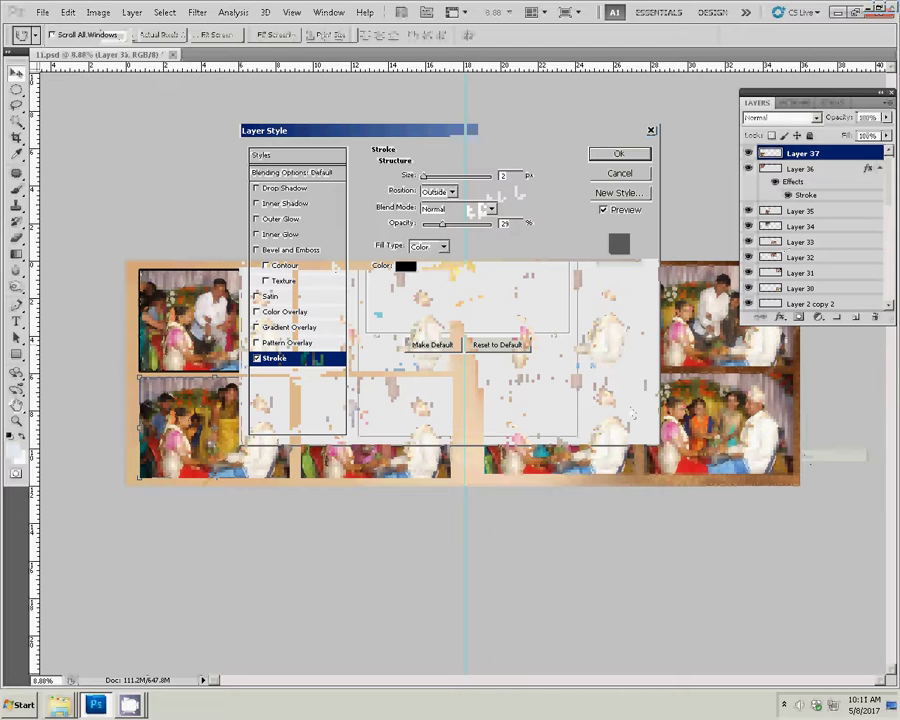
{"action": "left_click_drag", "start_coordinate": [441, 225], "coordinate": [503, 228]}
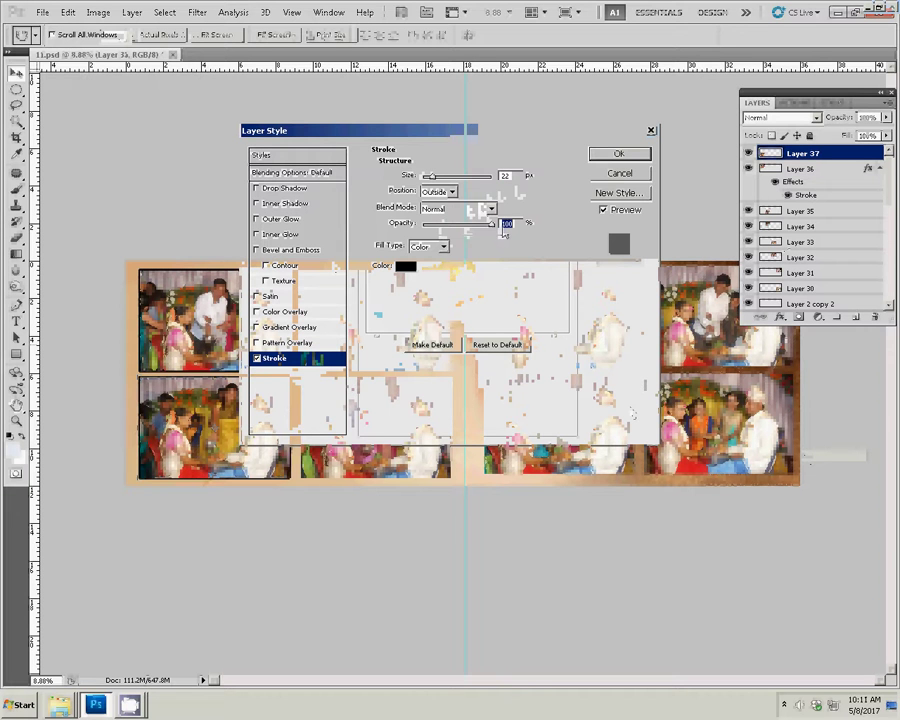
{"action": "left_click", "coordinate": [617, 156]}
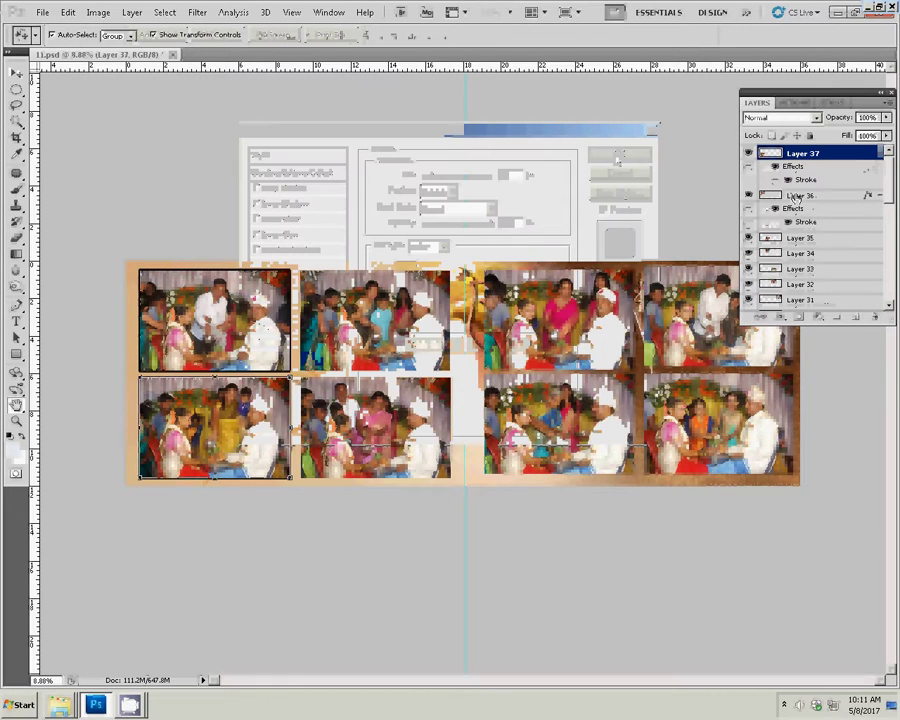
- Copy Layer 37's stroke style and paste it onto Layers 34 and 35
{"action": "right_click", "coordinate": [846, 155]}
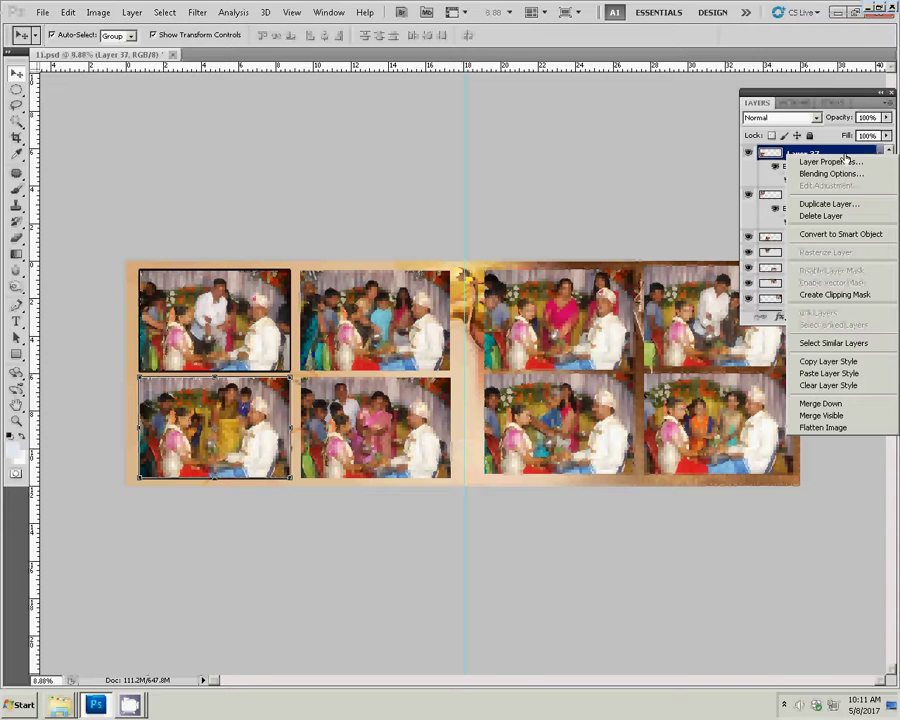
{"action": "left_click", "coordinate": [828, 361]}
{"action": "left_click", "coordinate": [800, 253]}
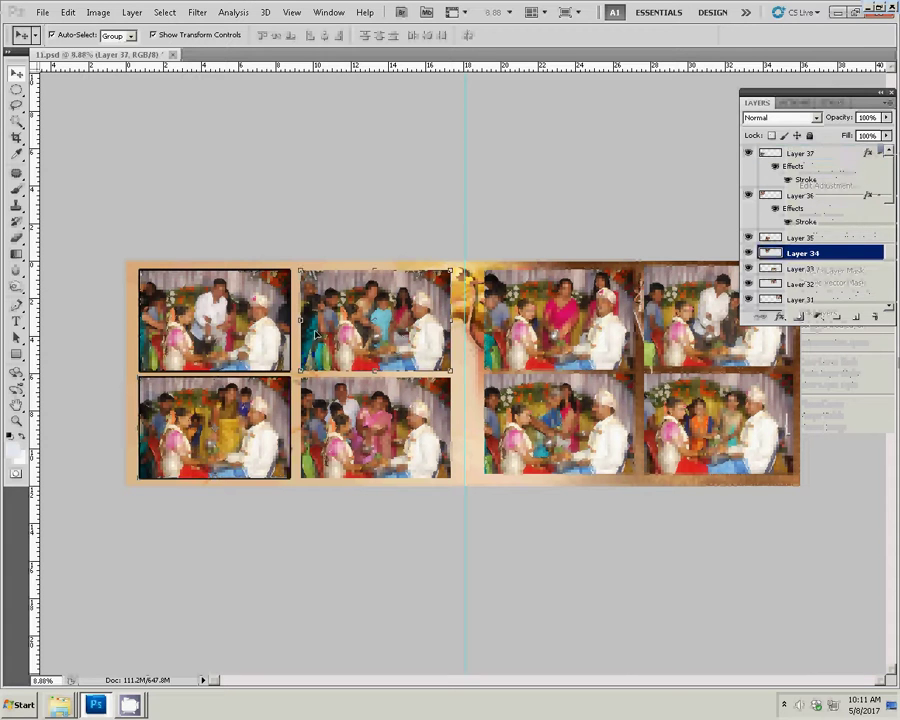
{"action": "right_click", "coordinate": [792, 254]}
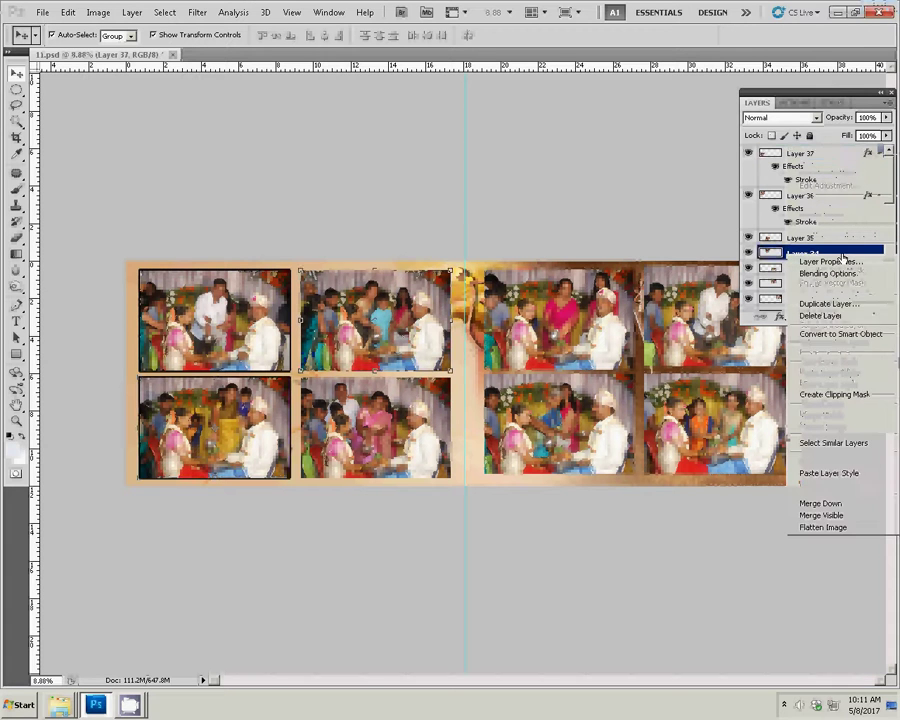
{"action": "left_click", "coordinate": [829, 473]}
{"action": "left_click", "coordinate": [800, 238]}
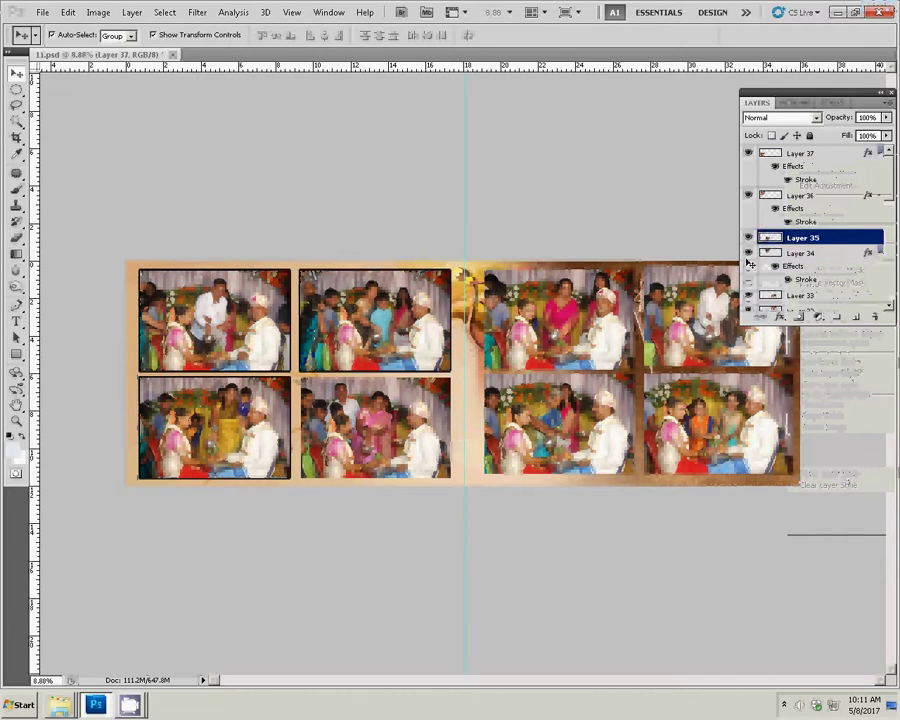
{"action": "right_click", "coordinate": [826, 239]}
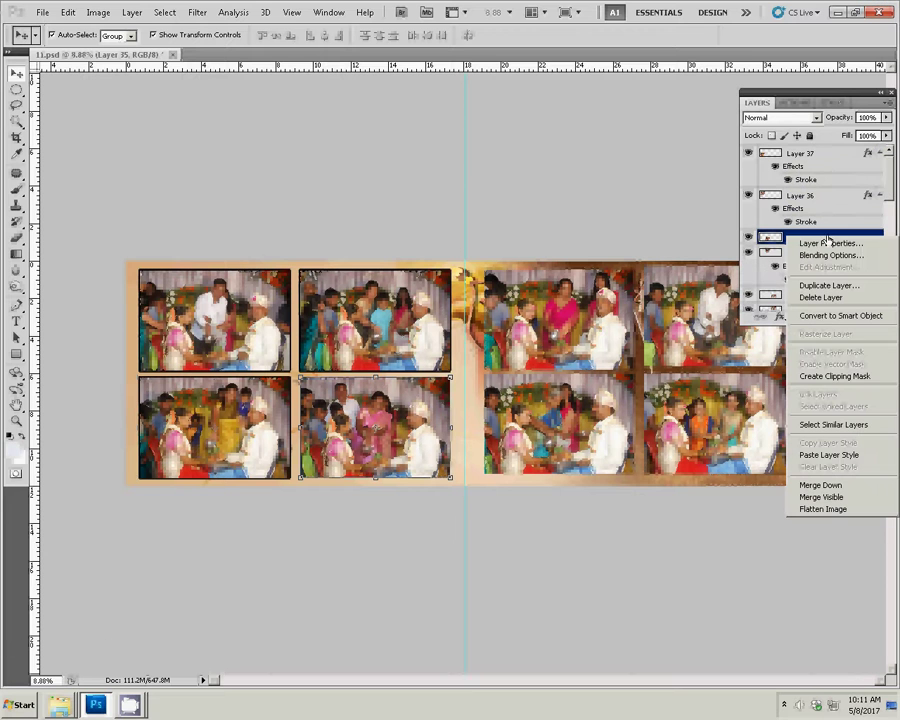
{"action": "left_click", "coordinate": [825, 456]}
- Paste the stroke style onto Layers 32 and 33
{"action": "left_click", "coordinate": [531, 323]}
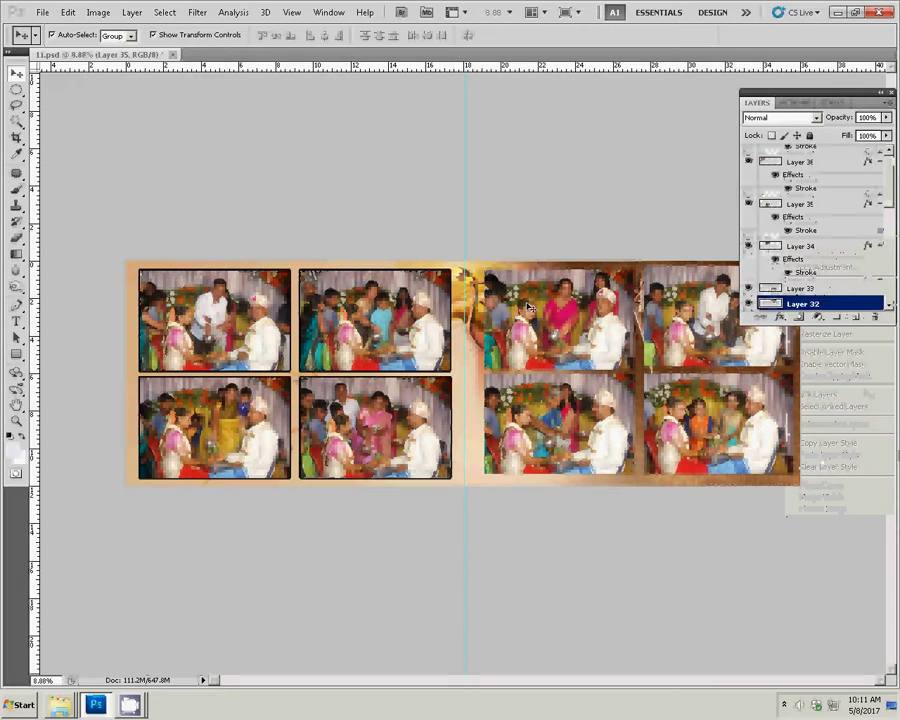
{"action": "right_click", "coordinate": [800, 306]}
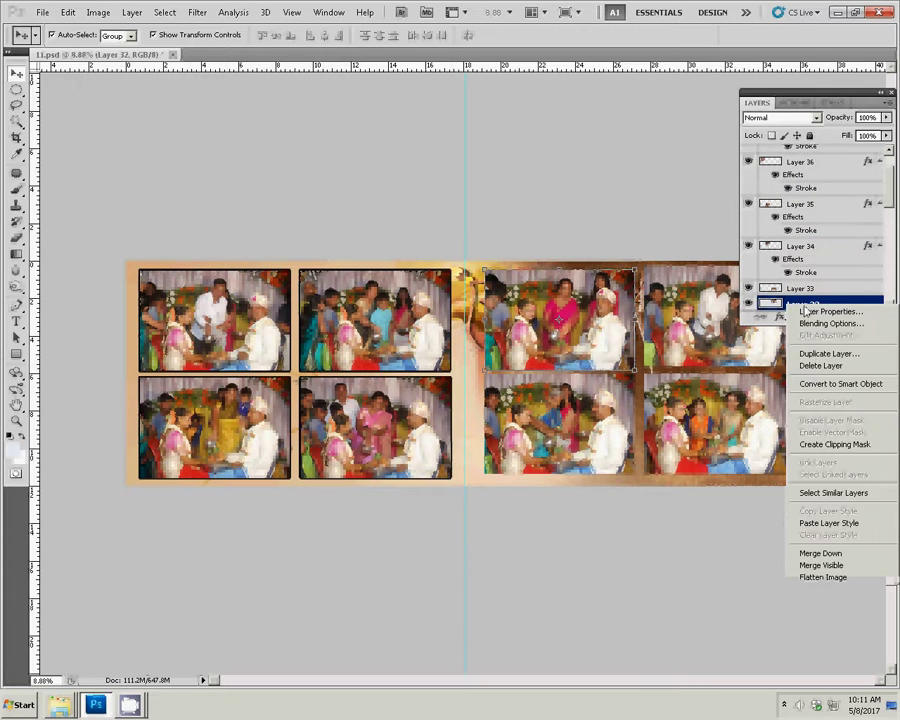
{"action": "left_click", "coordinate": [790, 521]}
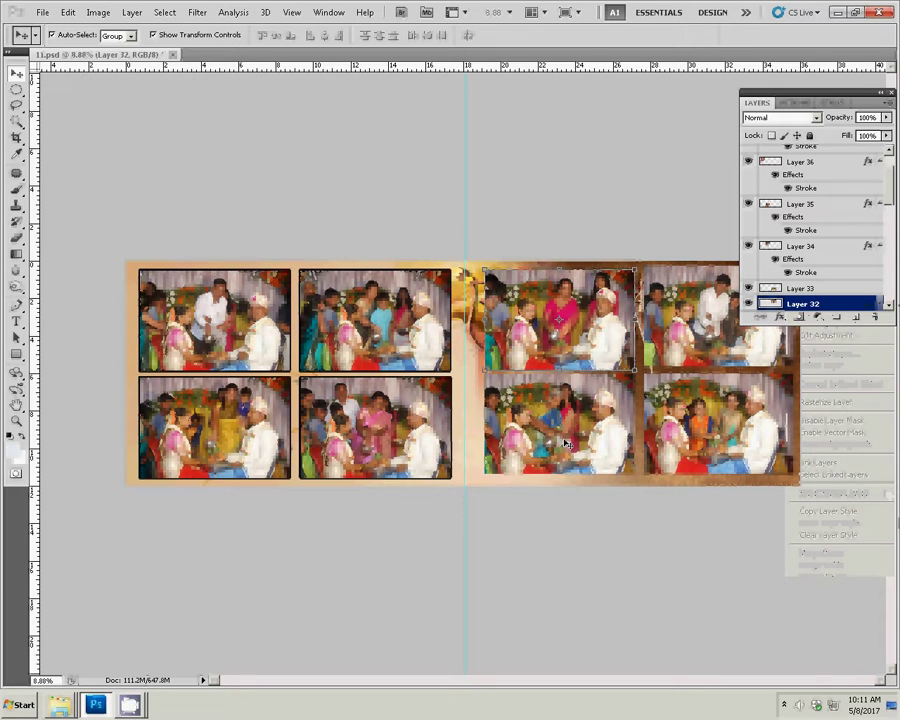
{"action": "left_click", "coordinate": [830, 289]}
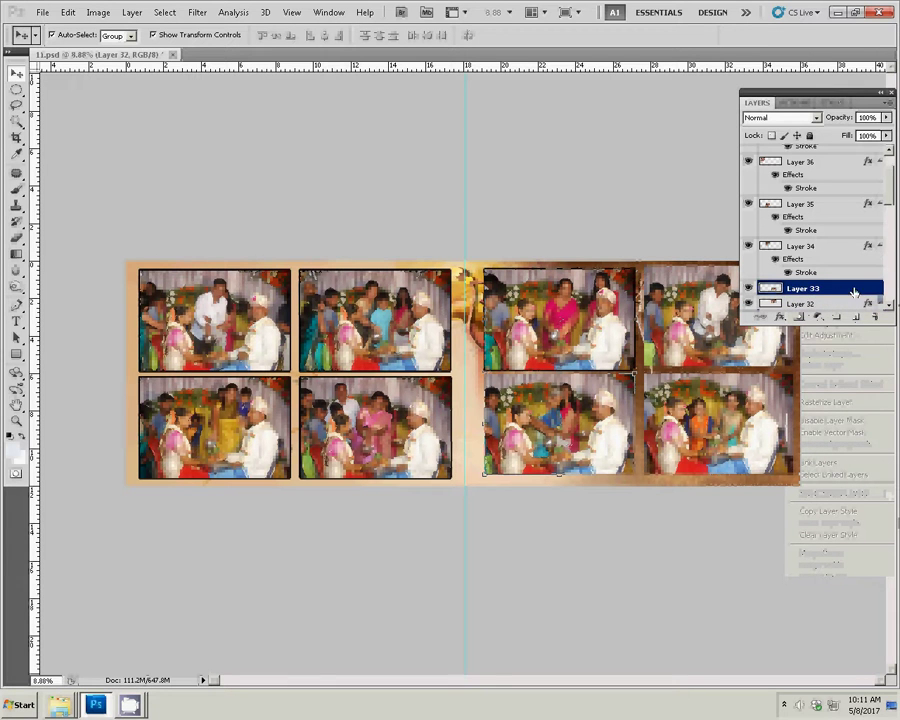
{"action": "right_click", "coordinate": [836, 290]}
{"action": "left_click", "coordinate": [804, 508]}
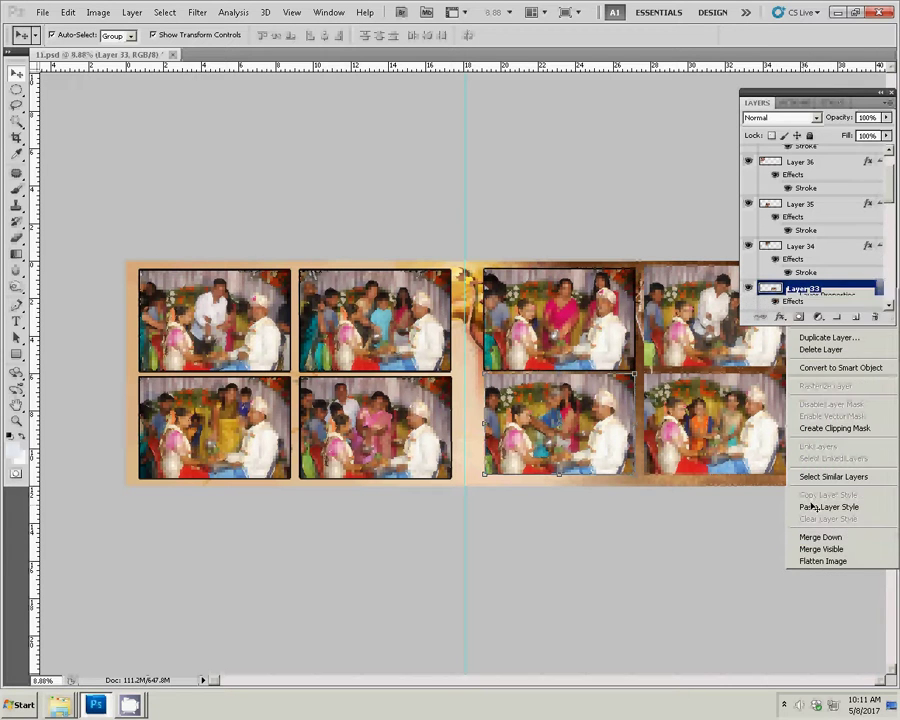
- Paste the stroke style onto Layers 31 and 30
{"action": "scroll", "coordinate": [820, 250], "scroll_direction": "down", "scroll_amount": 2}
{"action": "left_click", "coordinate": [844, 302]}
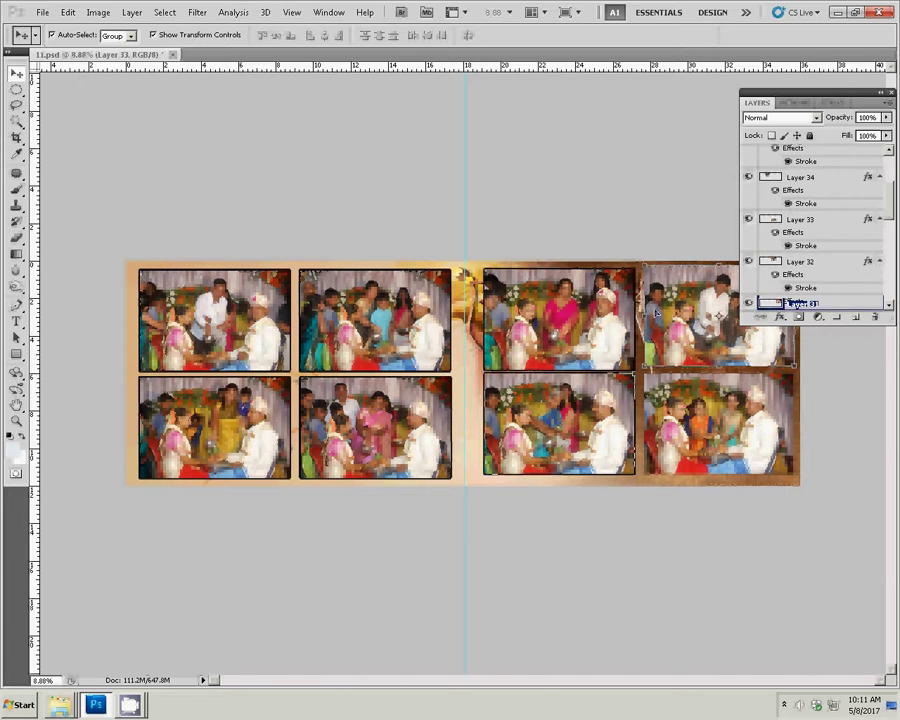
{"action": "right_click", "coordinate": [847, 304]}
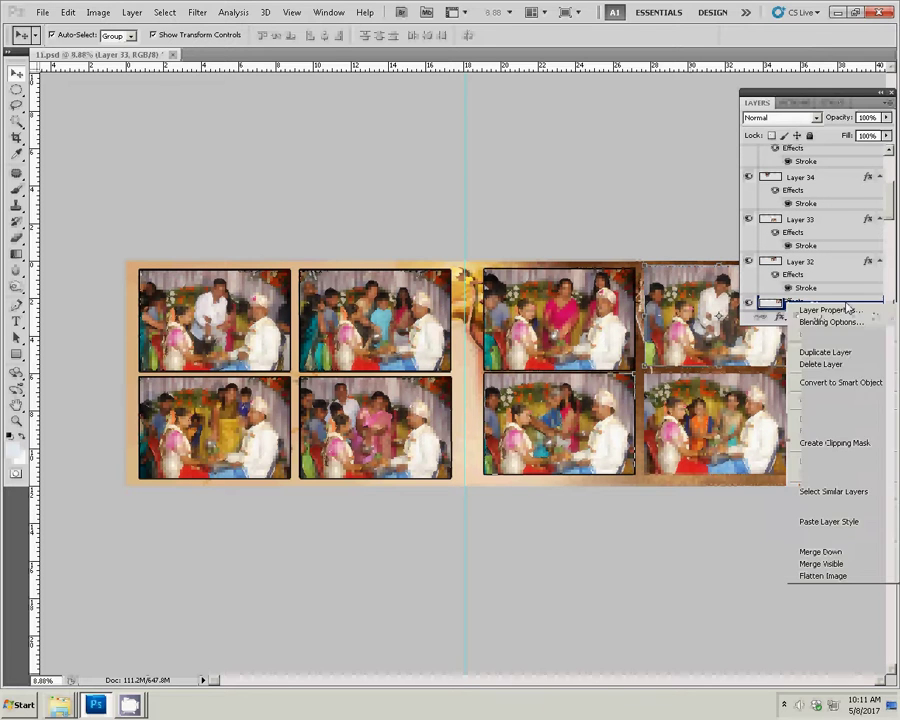
{"action": "left_click", "coordinate": [804, 521]}
{"action": "right_click", "coordinate": [839, 340]}
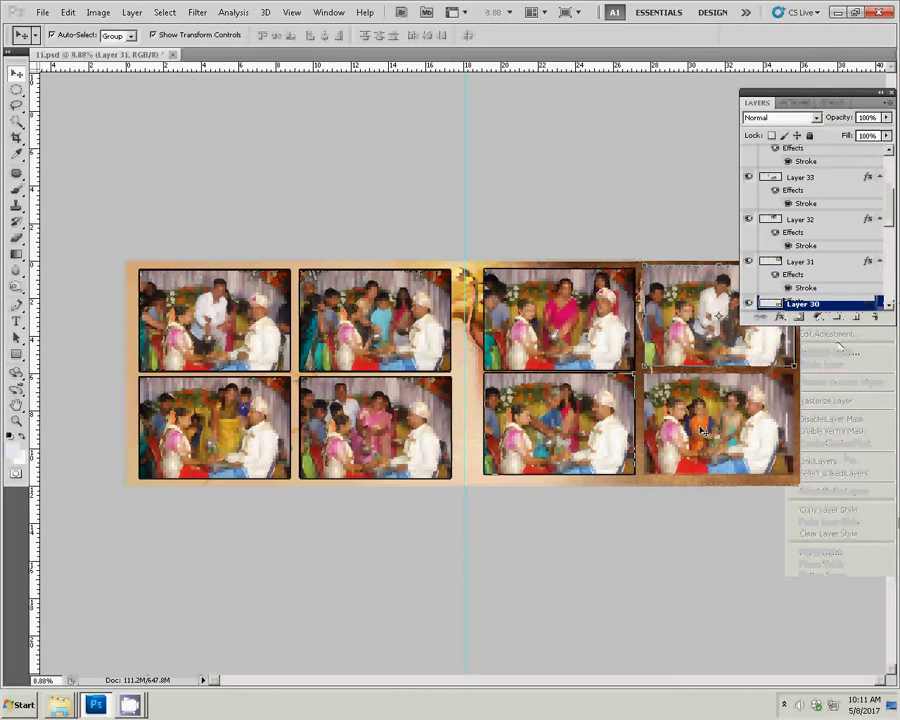
{"action": "scroll", "coordinate": [833, 300], "scroll_direction": "down", "scroll_amount": 1}
{"action": "left_click", "coordinate": [833, 304]}
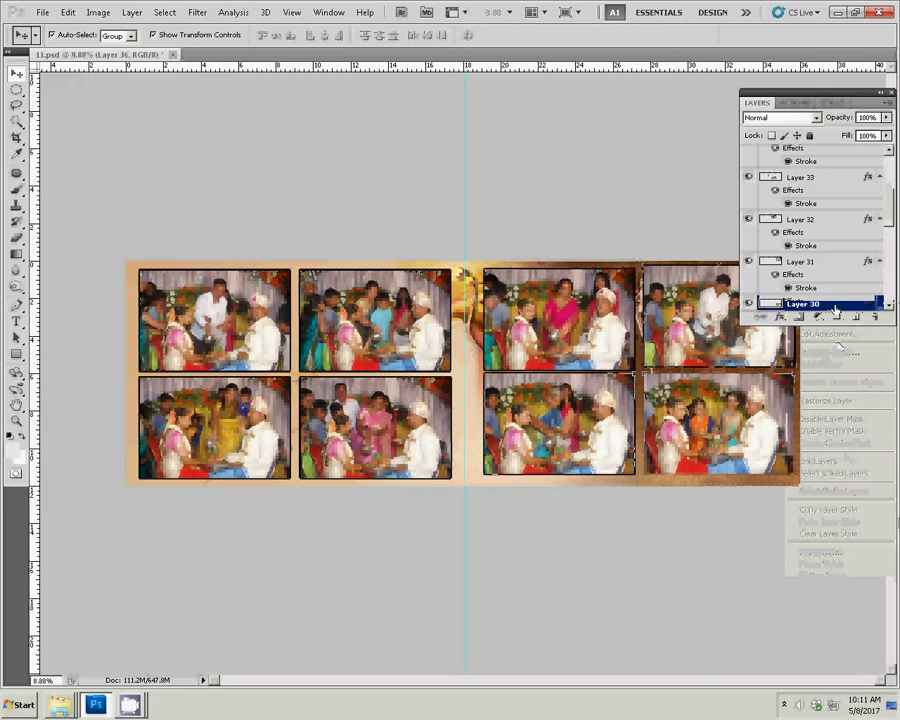
{"action": "right_click", "coordinate": [833, 305]}
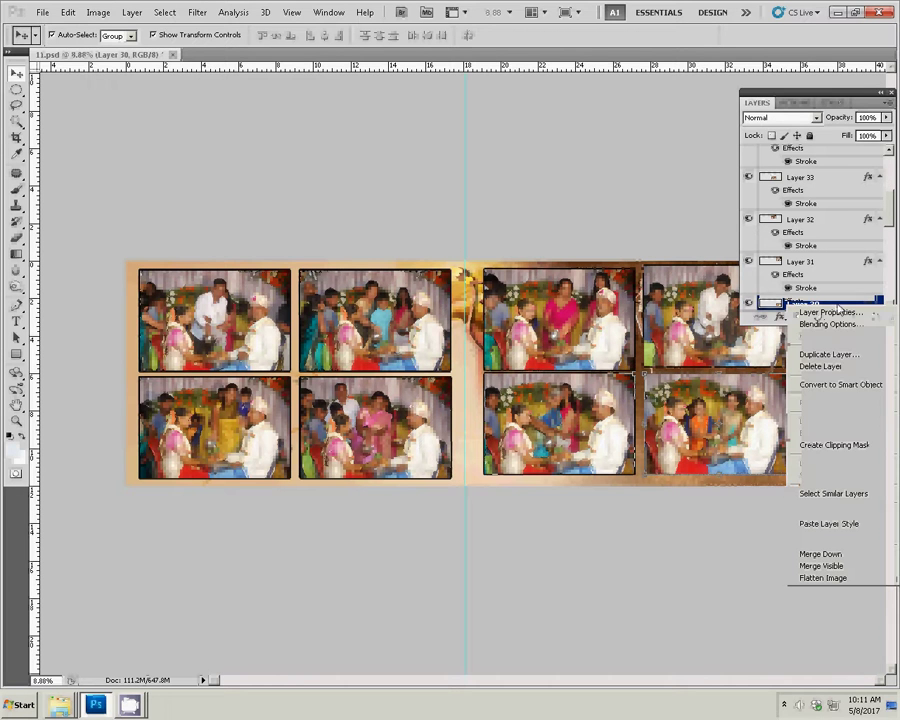
{"action": "left_click", "coordinate": [836, 525]}
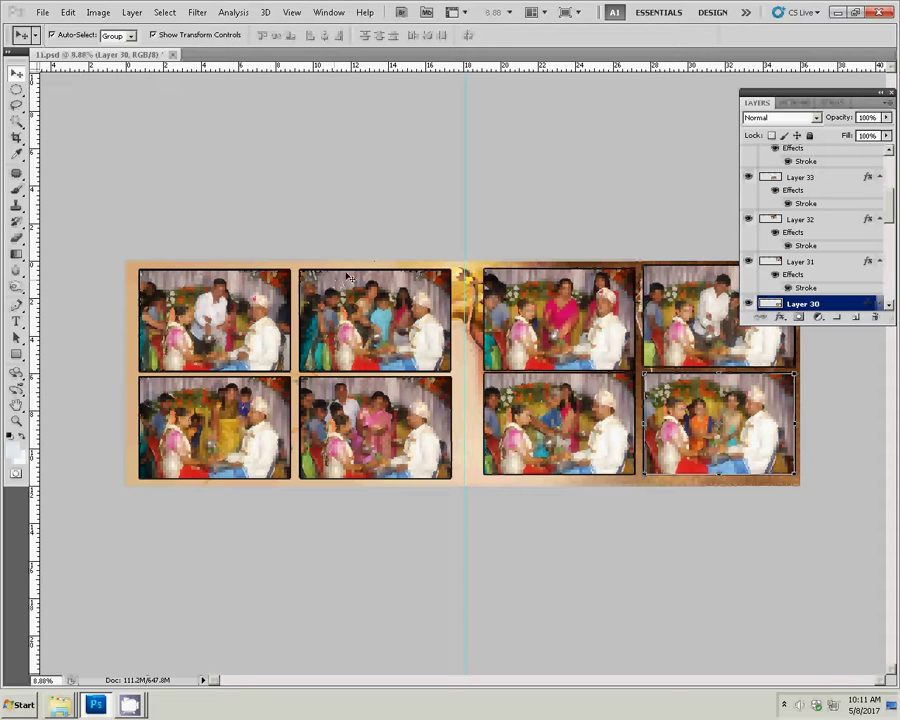
- Save the spread as '73' PSD in the K5 folder on Local Disk (I:)
{"action": "left_click", "coordinate": [43, 12]}
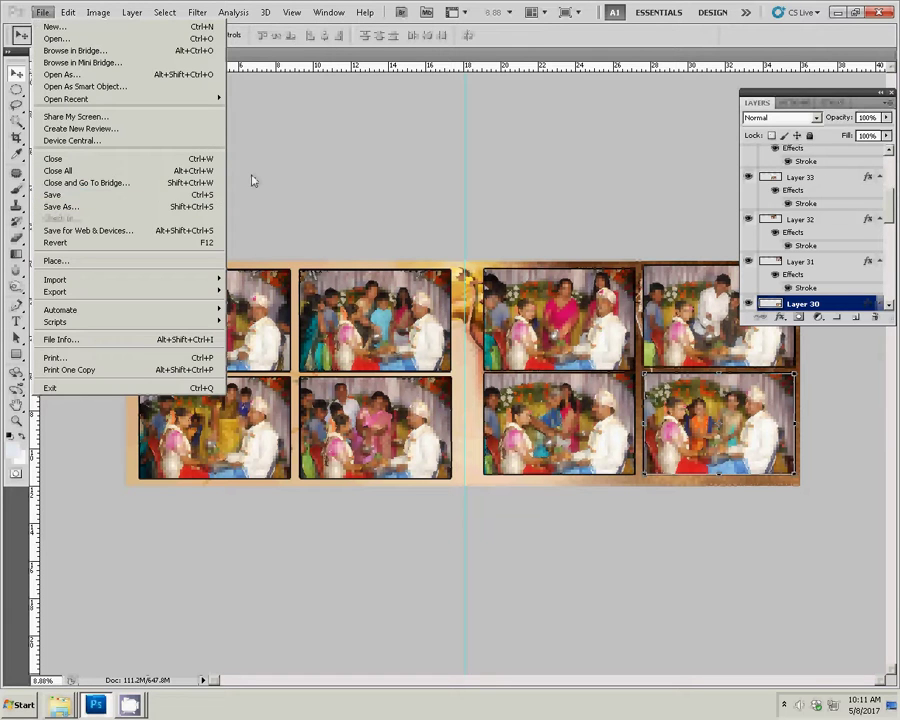
{"action": "key", "text": "ctrl+shift+s"}
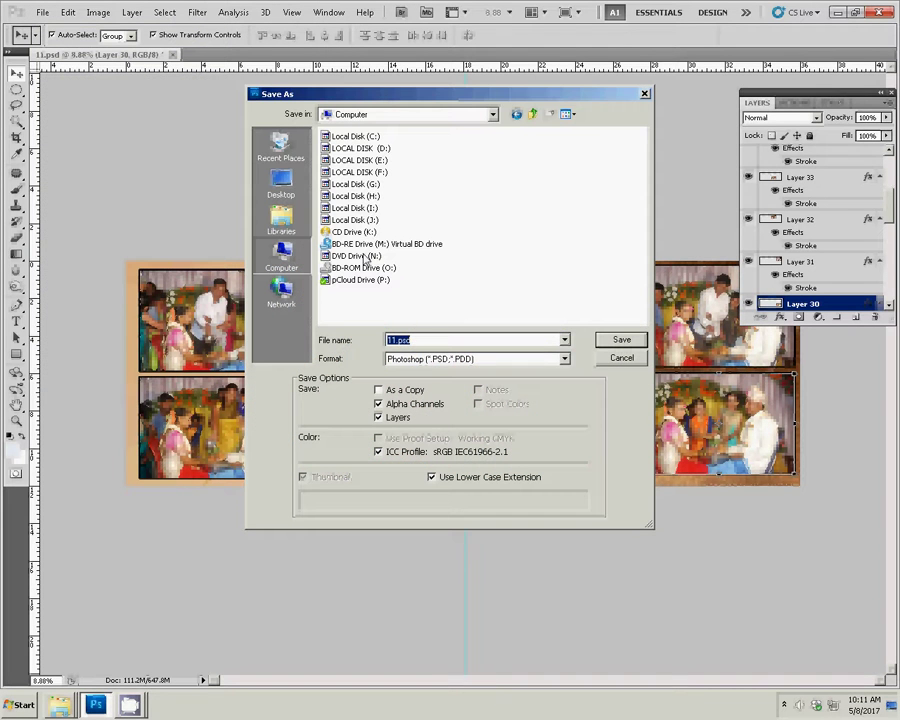
{"action": "double_click", "coordinate": [354, 208]}
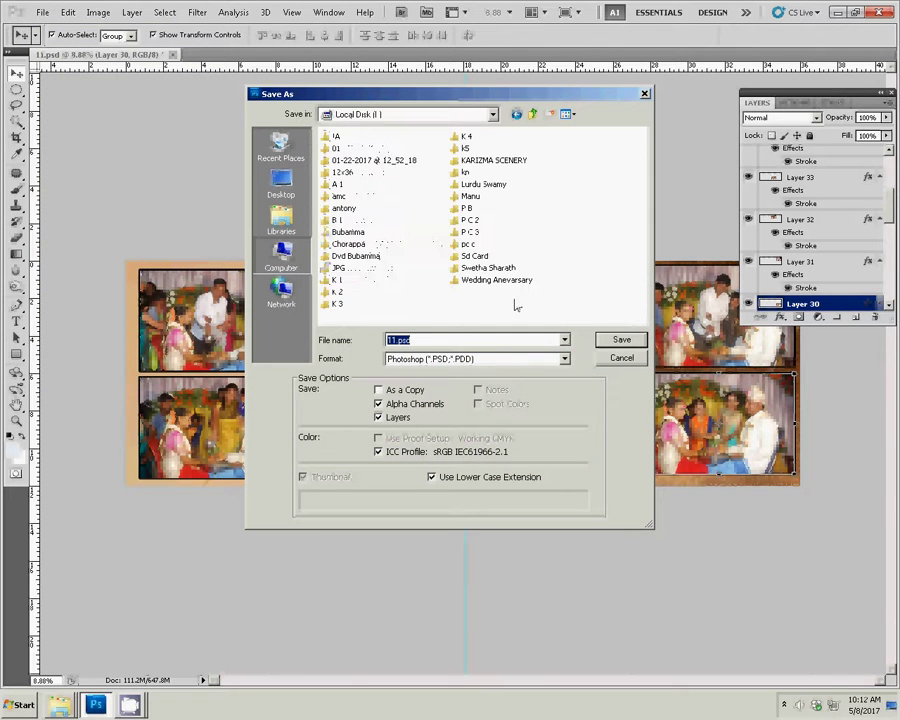
{"action": "left_click", "coordinate": [464, 148]}
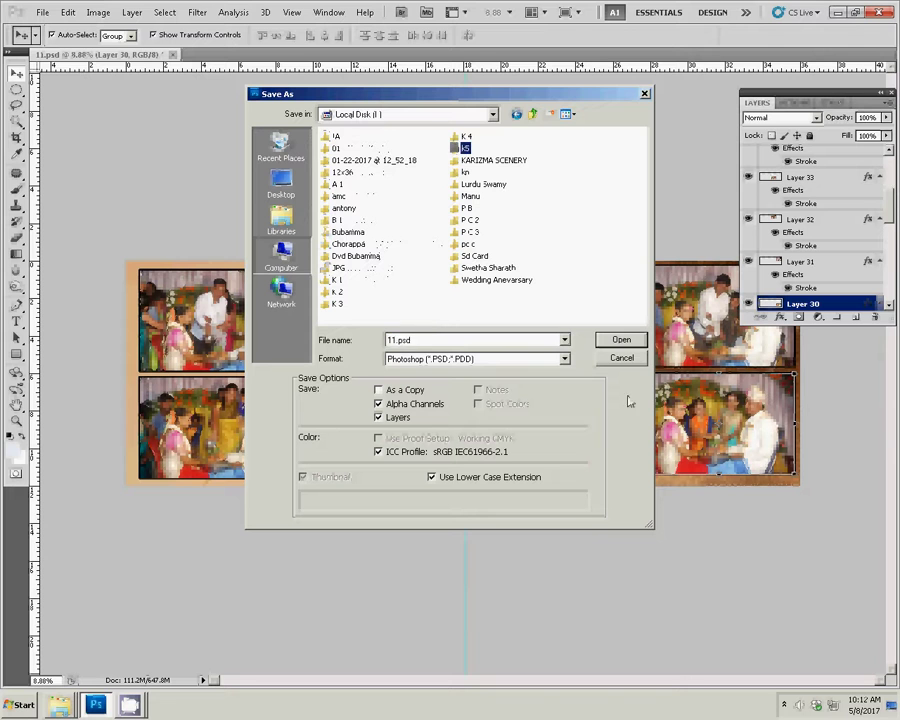
{"action": "left_click", "coordinate": [623, 344]}
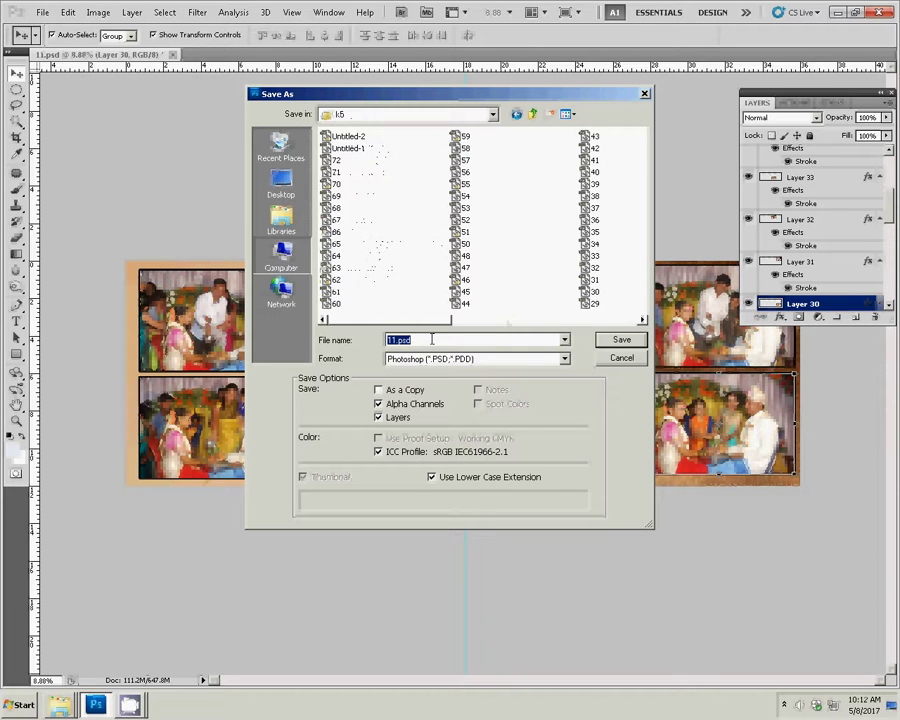
{"action": "type", "text": "7"}
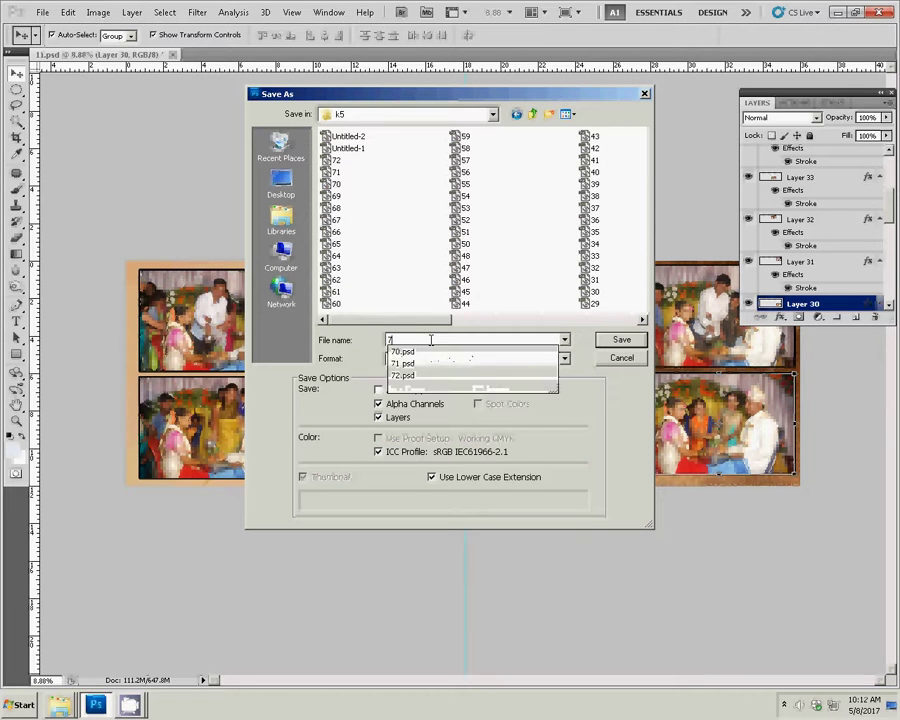
{"action": "type", "text": "3"}
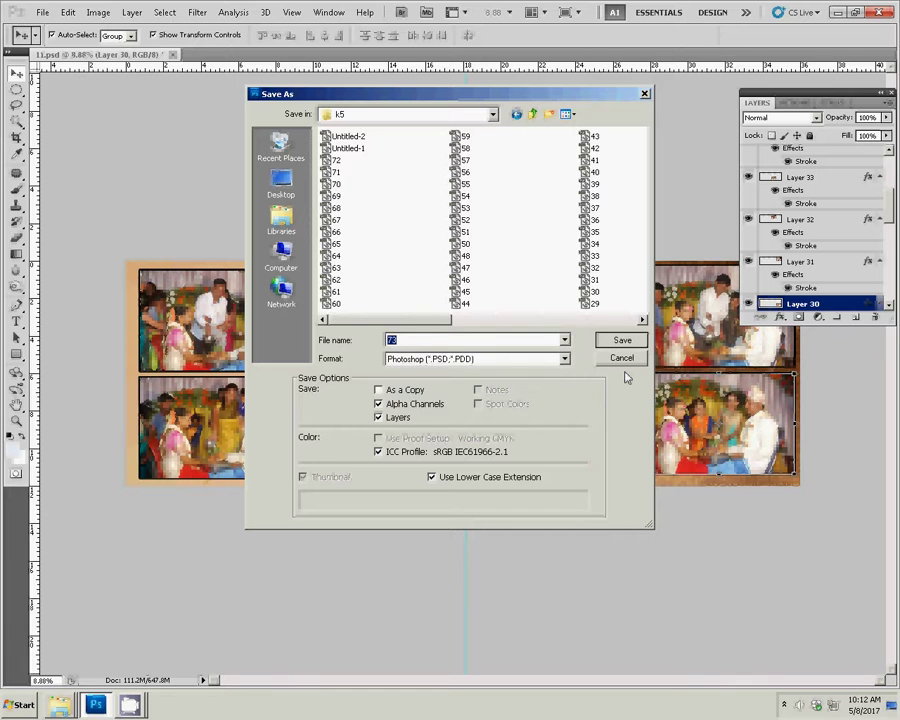
{"action": "key", "text": "Return"}
{"action": "key", "text": "Return"}
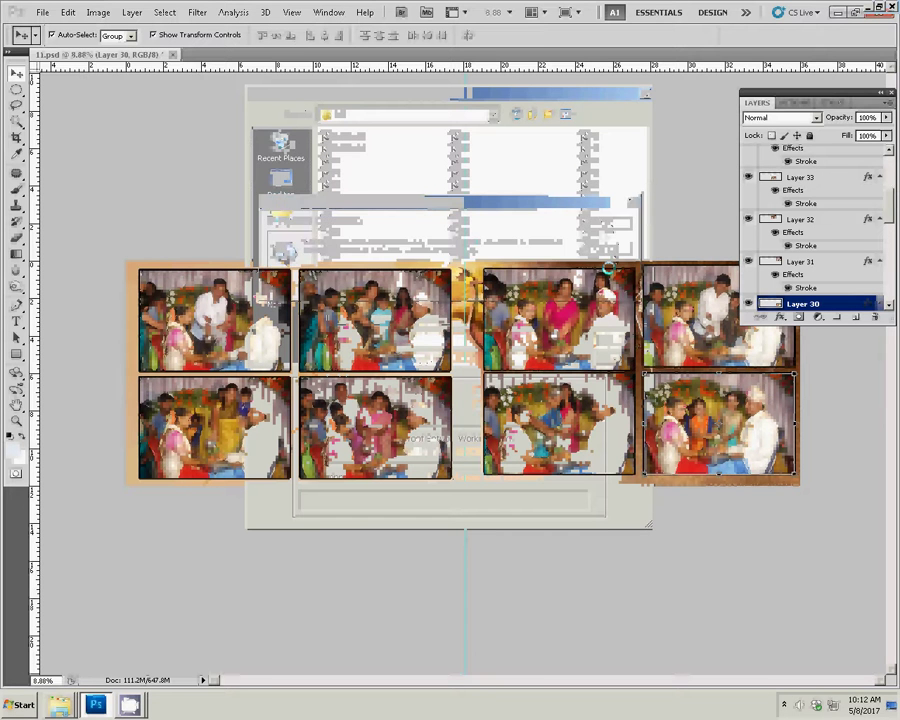